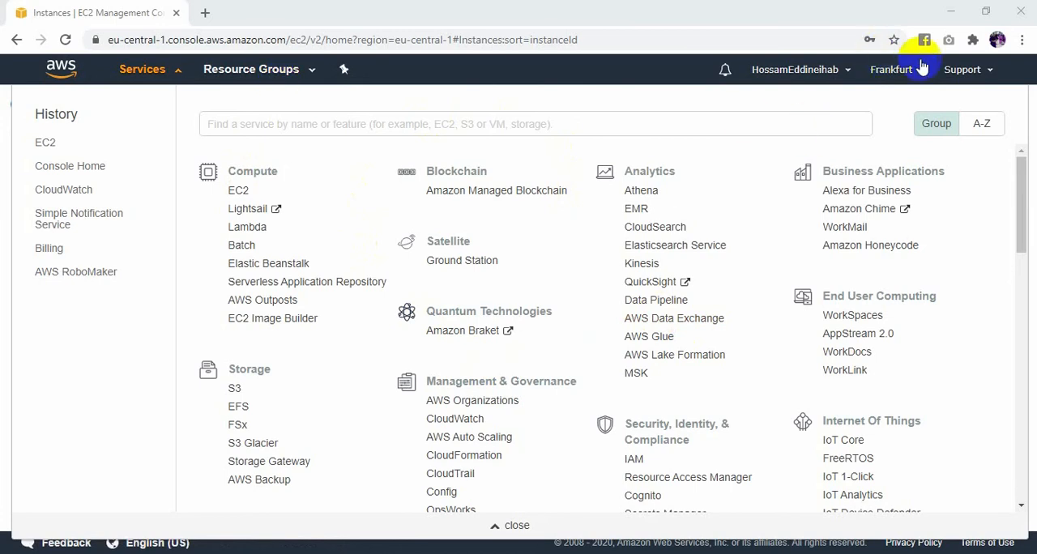
- Open the EC2 dashboard, and switch to the load balancer diagram 98YtK.jpg in Photos
{"action": "left_click", "coordinate": [238, 191]}
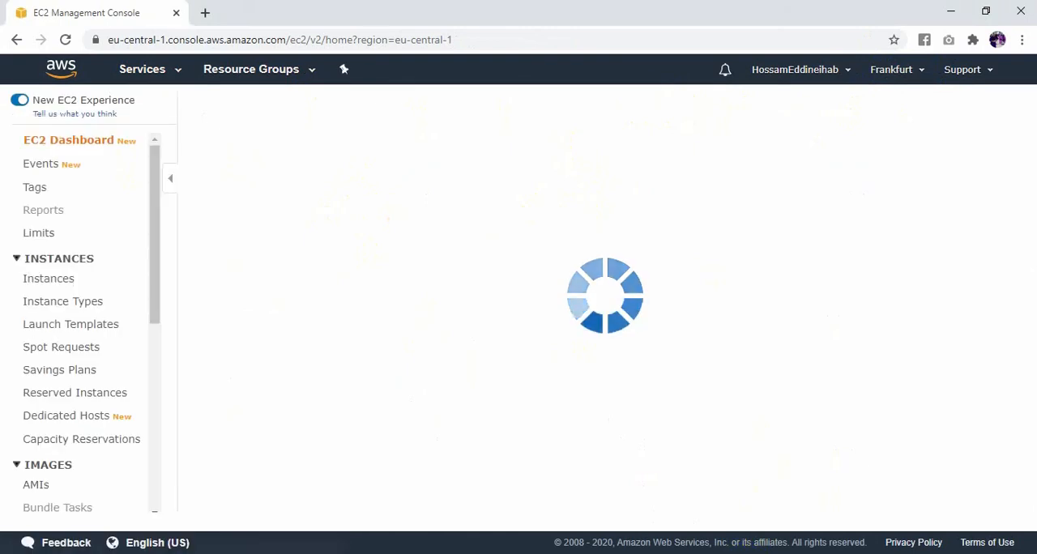
{"action": "left_click", "coordinate": [728, 552]}
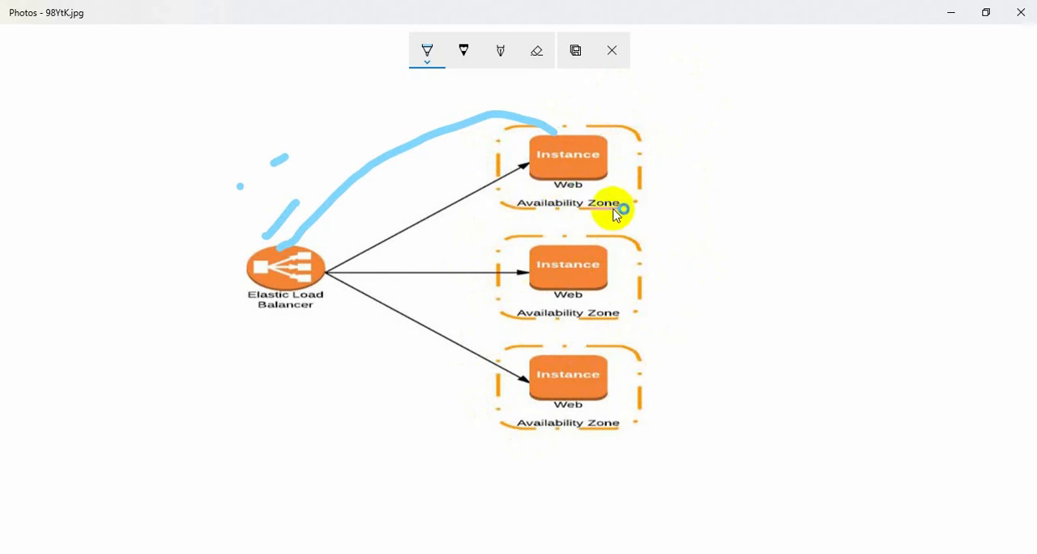
- Switch to the setup script in Notepad and highlight the Hello World greetings for Algiers and Oran
{"action": "key", "text": "alt+Tab"}
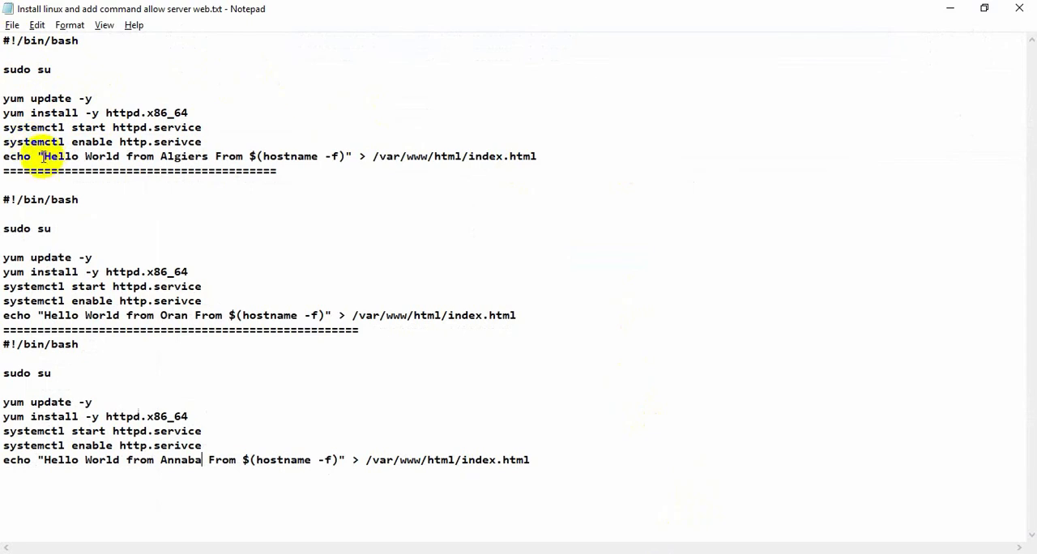
{"action": "left_click_drag", "start_coordinate": [41, 156], "coordinate": [208, 156]}
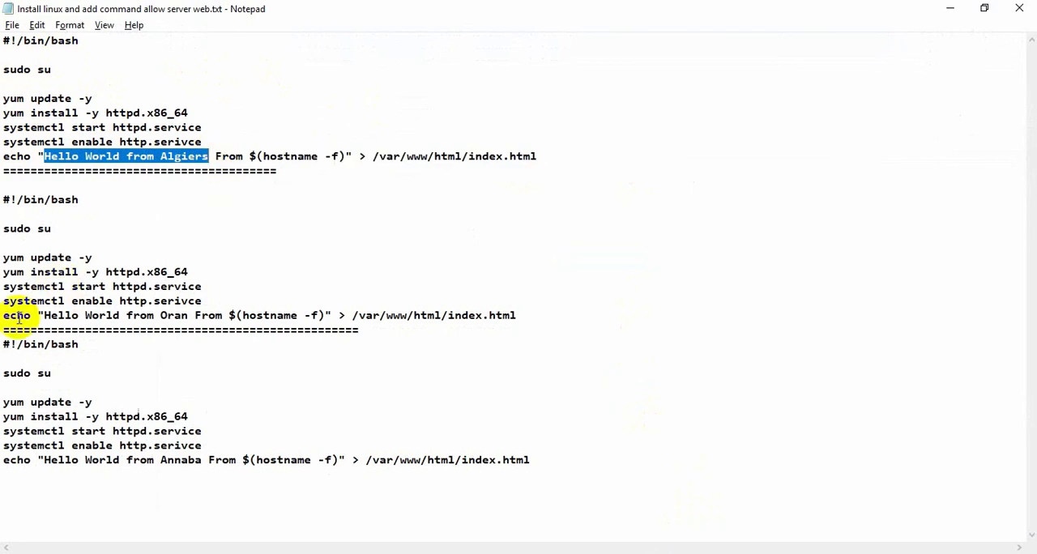
{"action": "left_click", "coordinate": [45, 316]}
{"action": "left_click_drag", "start_coordinate": [75, 316], "coordinate": [188, 317]}
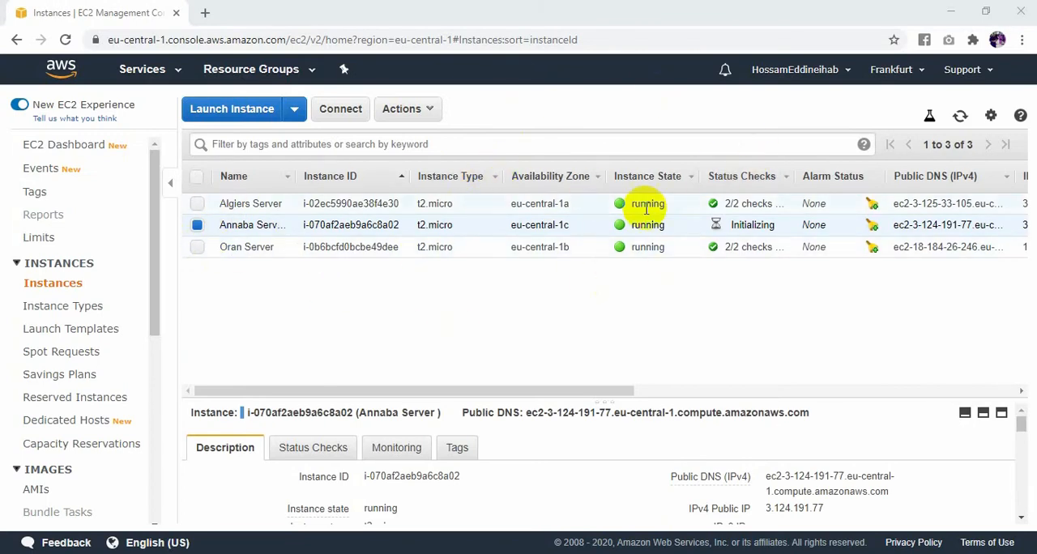
- Copy the Algiers Server's public IP 3.125.33.105, check its page in a new browser tab, and close that tab
{"action": "left_click", "coordinate": [198, 225]}
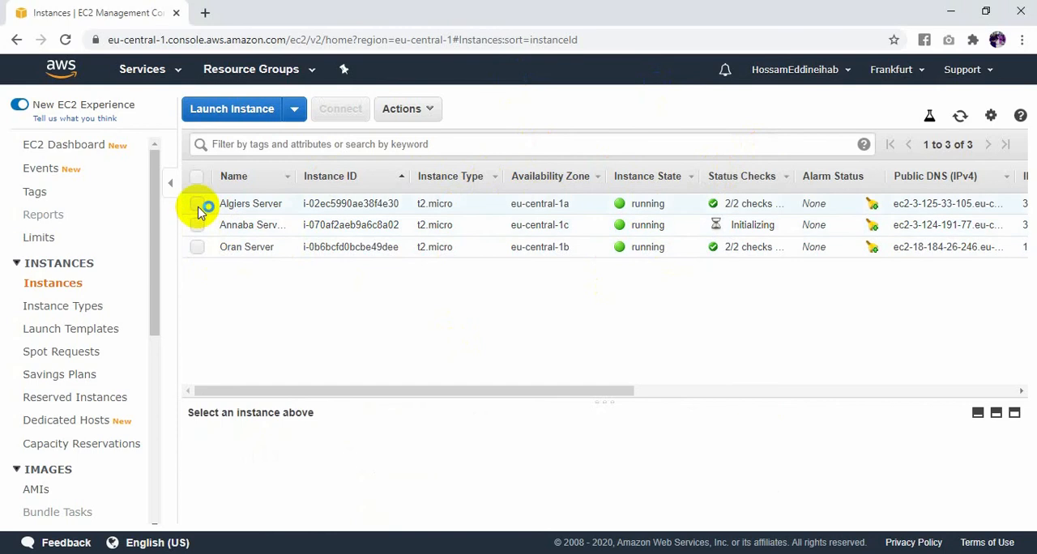
{"action": "left_click", "coordinate": [198, 204]}
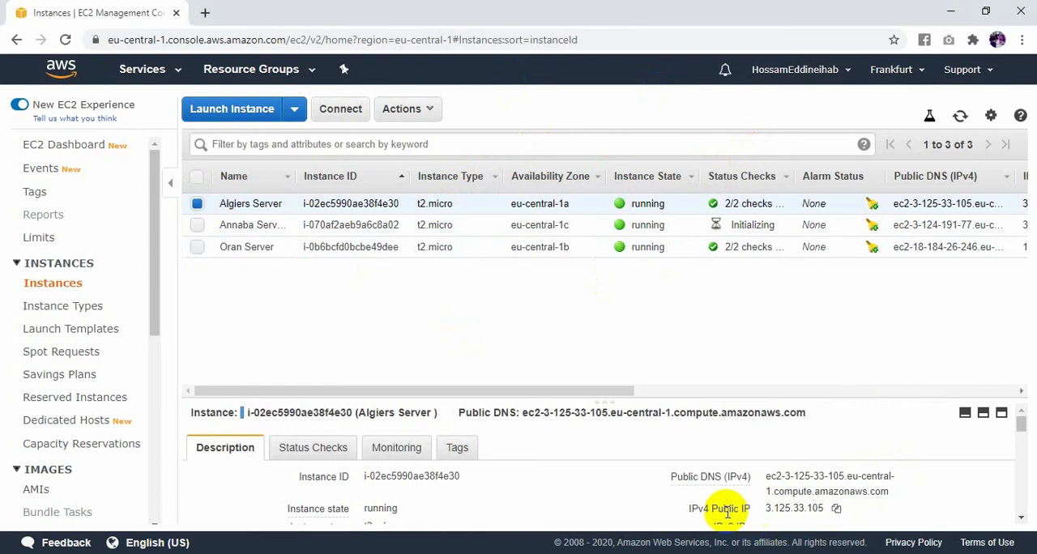
{"action": "left_click", "coordinate": [835, 507]}
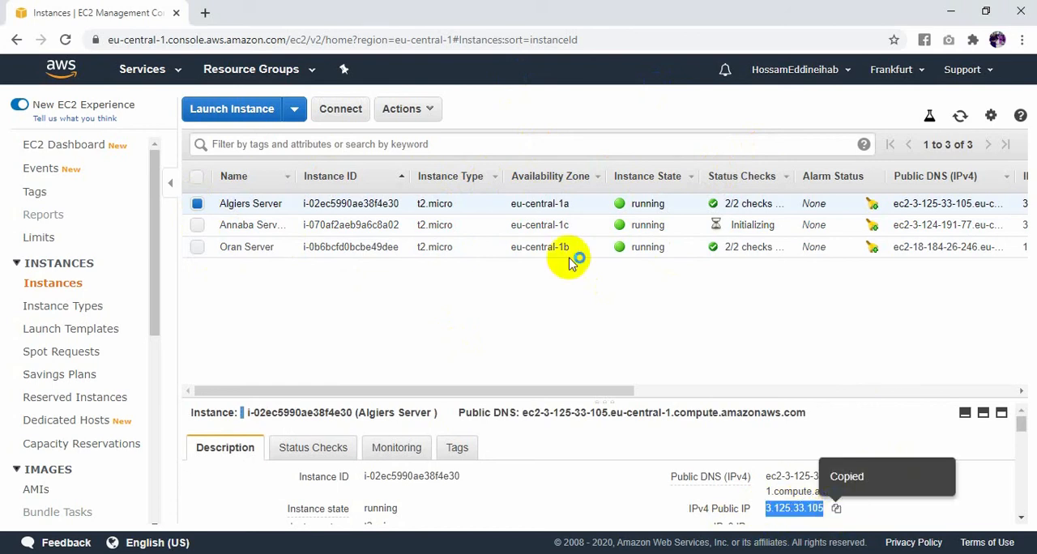
{"action": "left_click", "coordinate": [209, 13]}
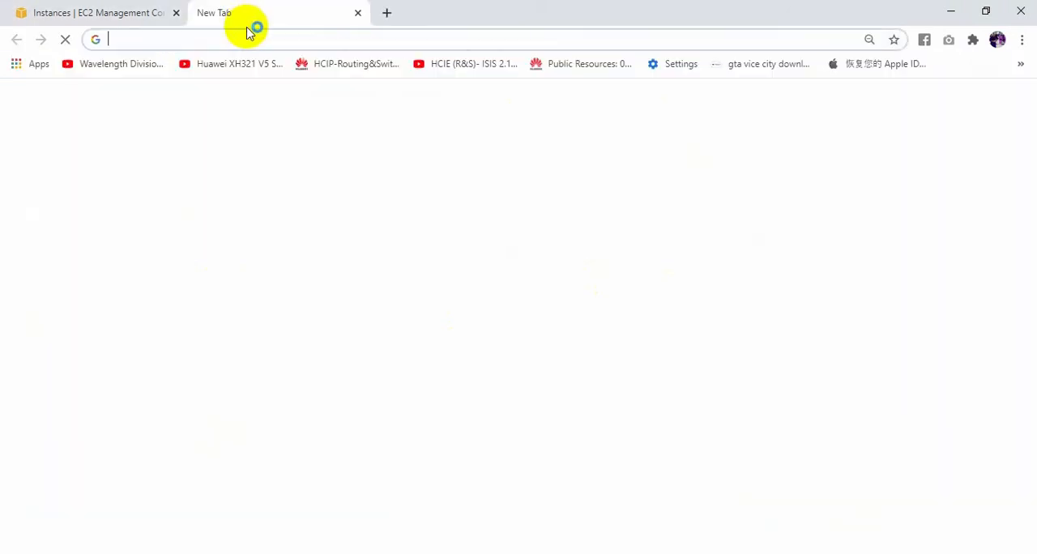
{"action": "key", "text": "ctrl+v"}
{"action": "type", "text": "\\"}
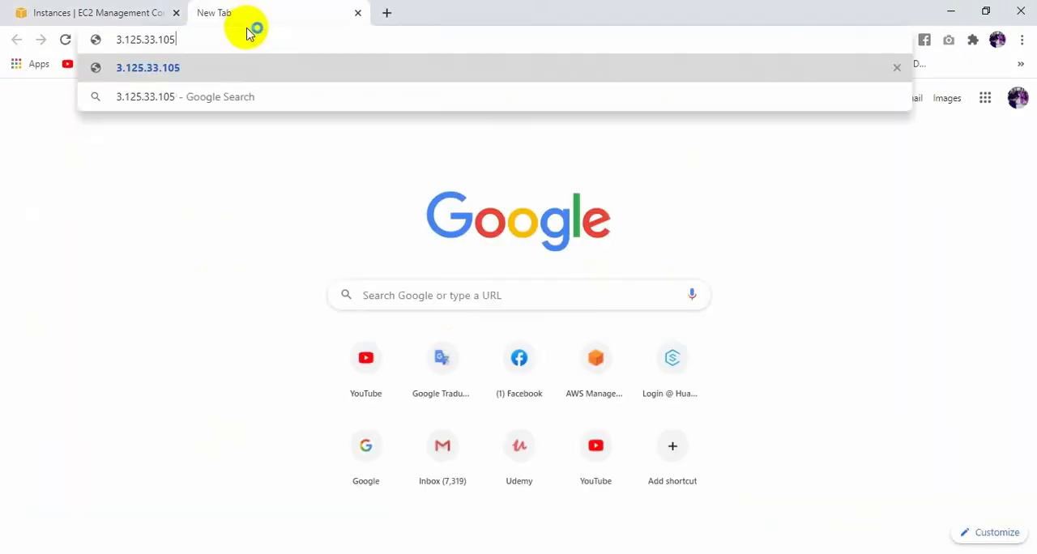
{"action": "key", "text": "Return"}
{"action": "left_click_drag", "start_coordinate": [409, 68], "coordinate": [3, 105]}
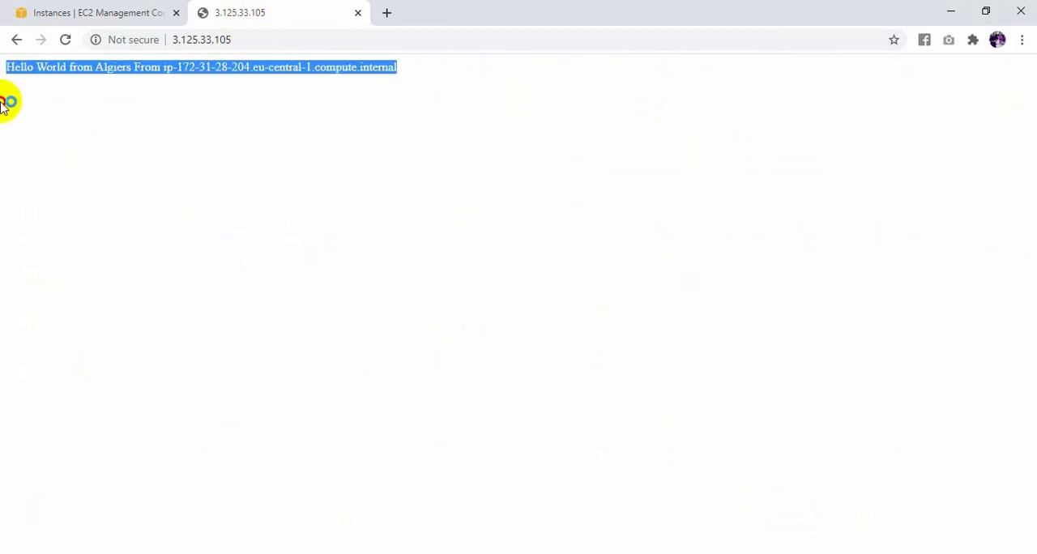
{"action": "left_click", "coordinate": [359, 13]}
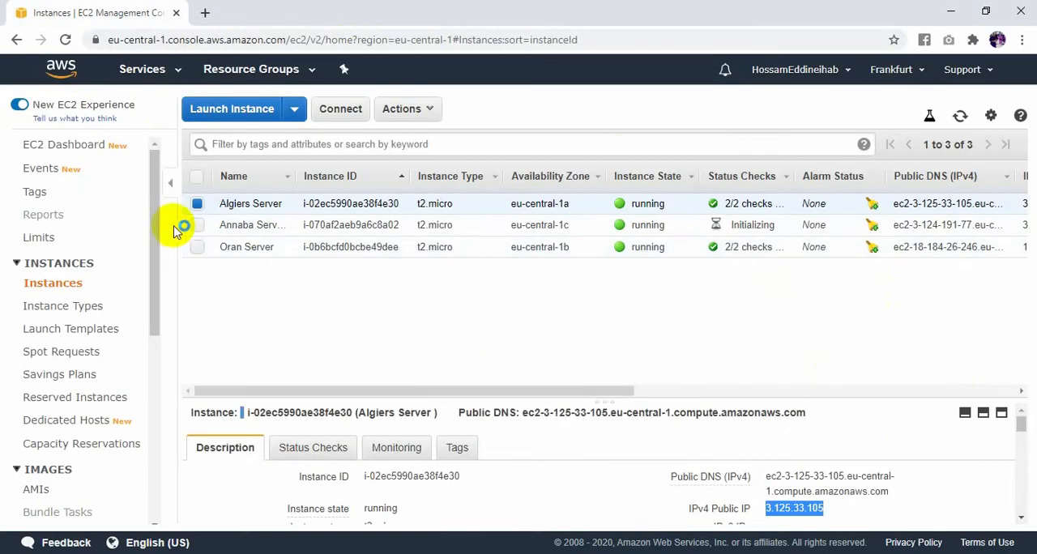
- Copy the Annaba Server's public DNS name, check its page in a new browser tab, and close that tab
{"action": "left_click", "coordinate": [196, 205]}
{"action": "left_click", "coordinate": [197, 225]}
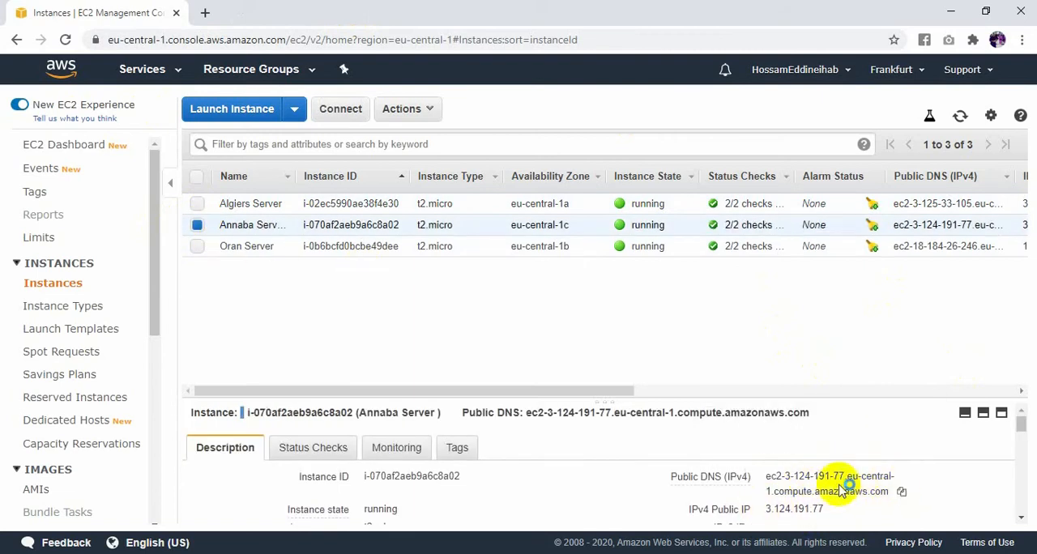
{"action": "left_click", "coordinate": [902, 491]}
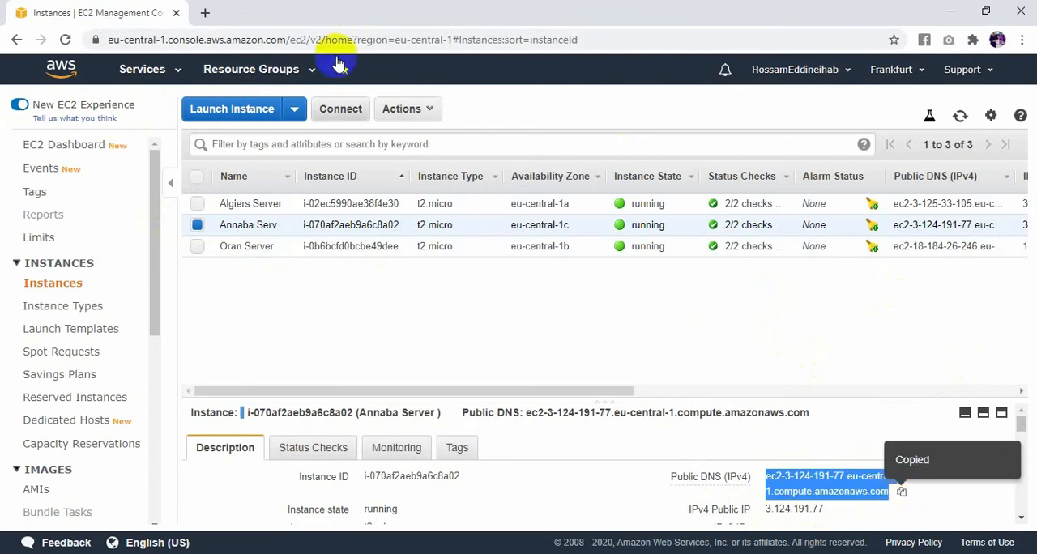
{"action": "left_click", "coordinate": [206, 12]}
{"action": "key", "text": "ctrl+v"}
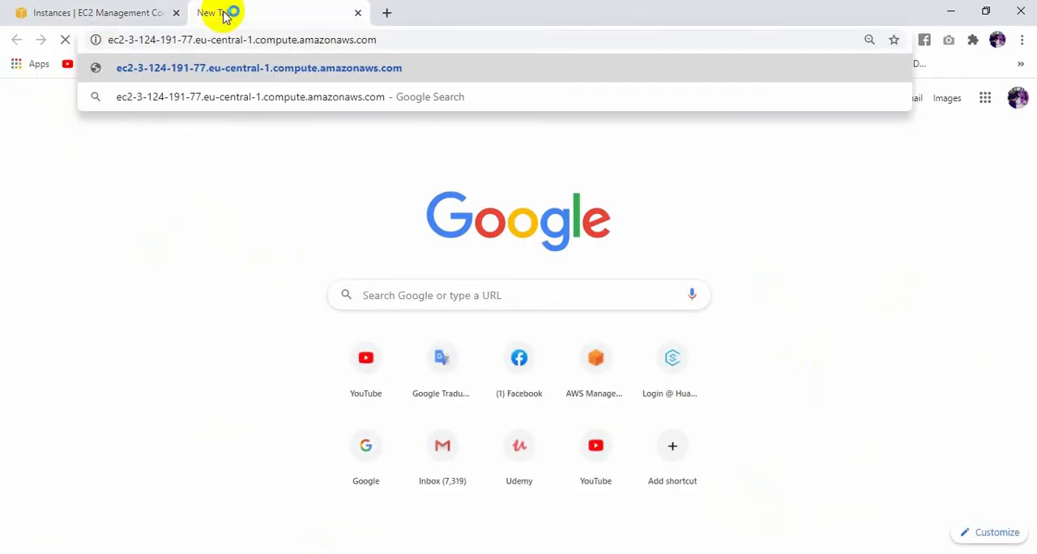
{"action": "key", "text": "Return"}
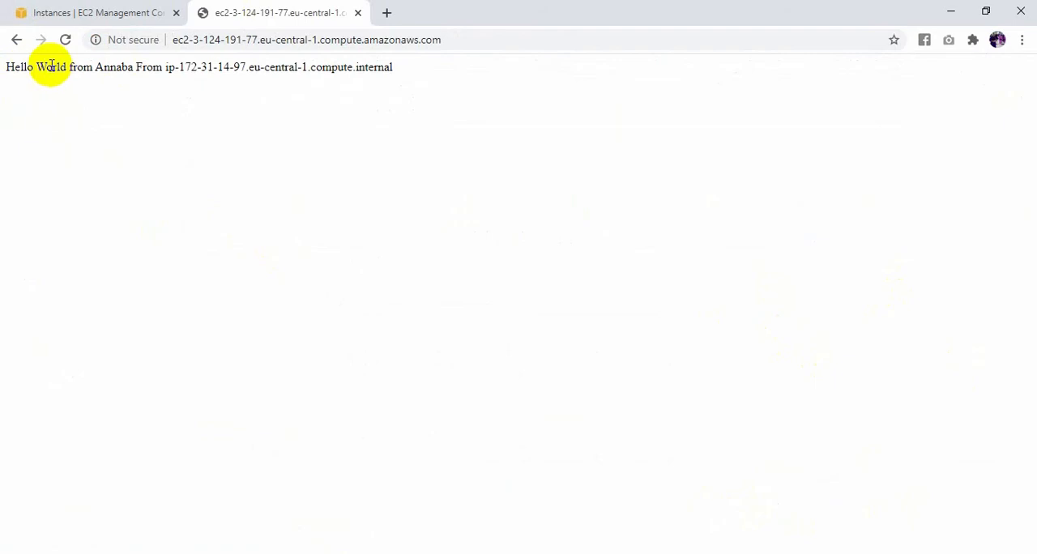
{"action": "left_click", "coordinate": [359, 13]}
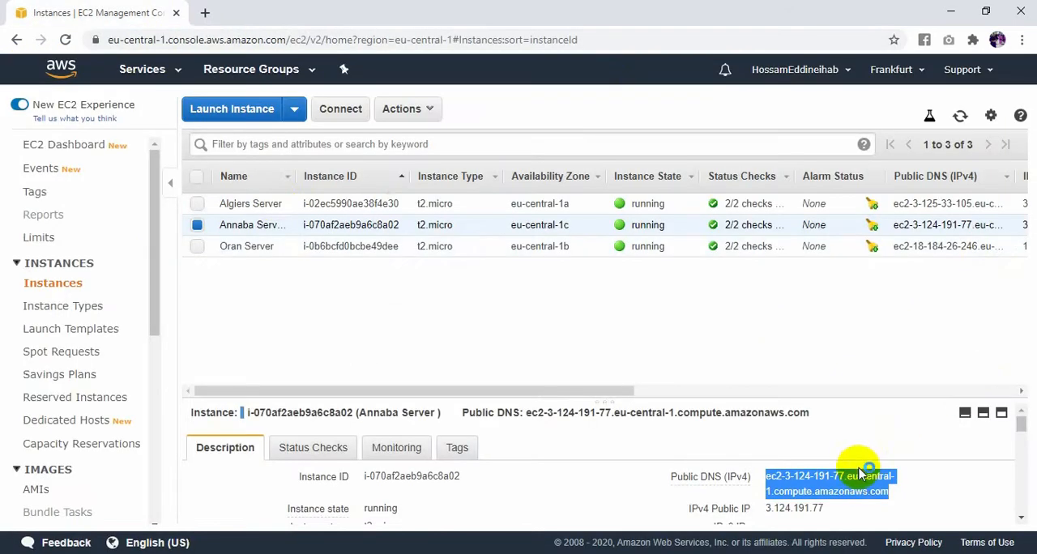
- Copy the Oran Server's public IP 18.184.26.246 and check its greeting page in a new browser tab
{"action": "left_click", "coordinate": [202, 248]}
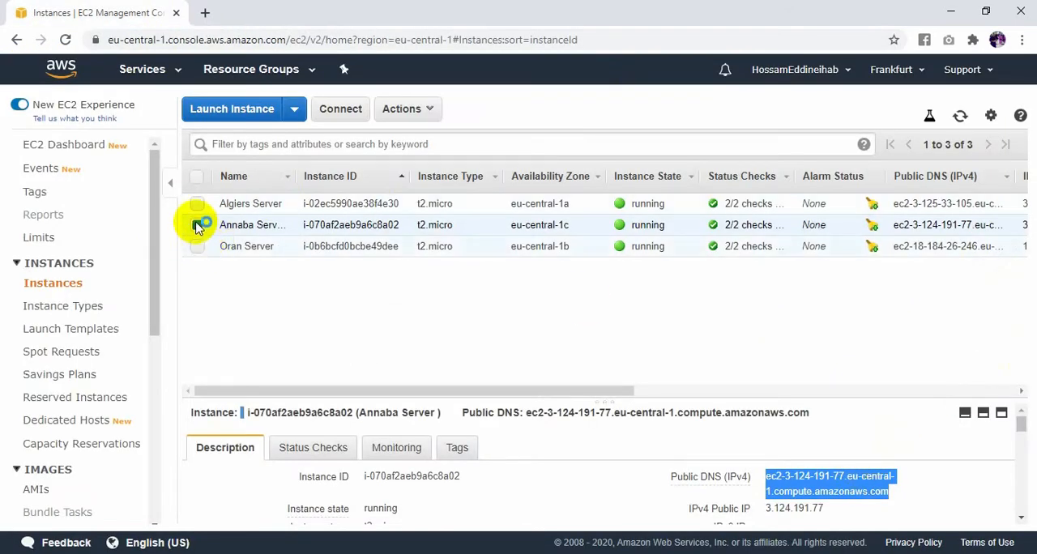
{"action": "left_click", "coordinate": [307, 248]}
{"action": "left_click", "coordinate": [842, 510]}
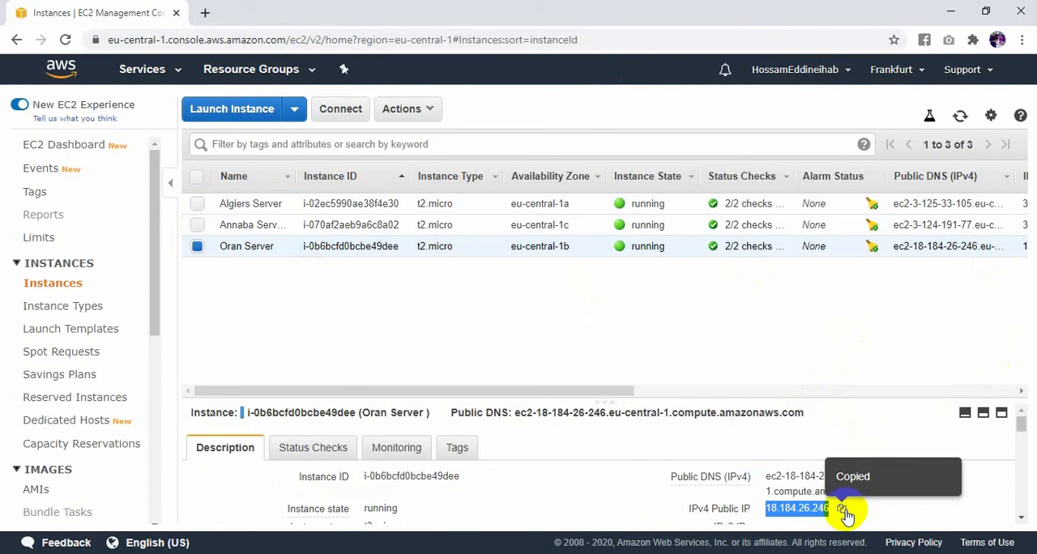
{"action": "left_click", "coordinate": [205, 12]}
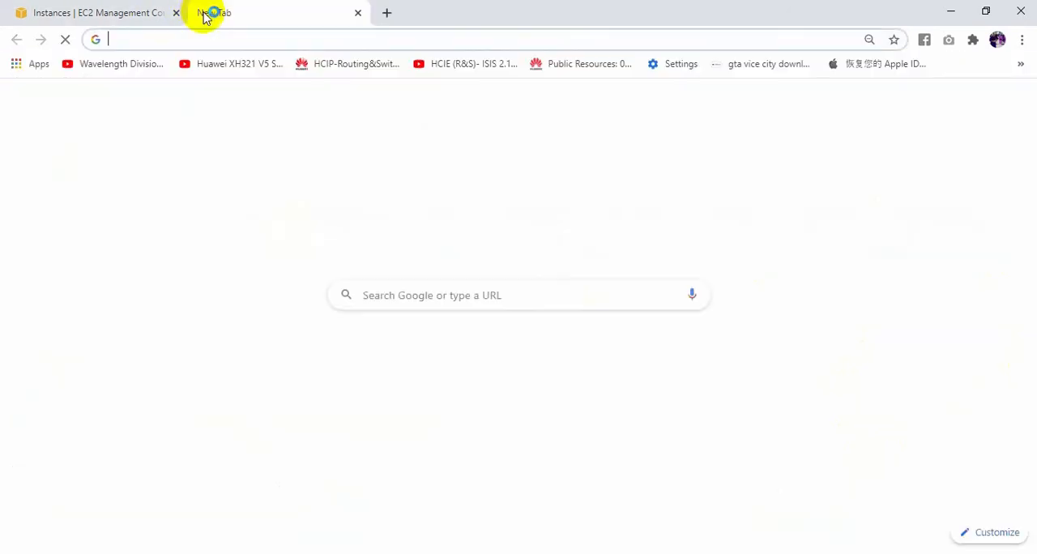
{"action": "key", "text": "ctrl+v"}
{"action": "key", "text": "Return"}
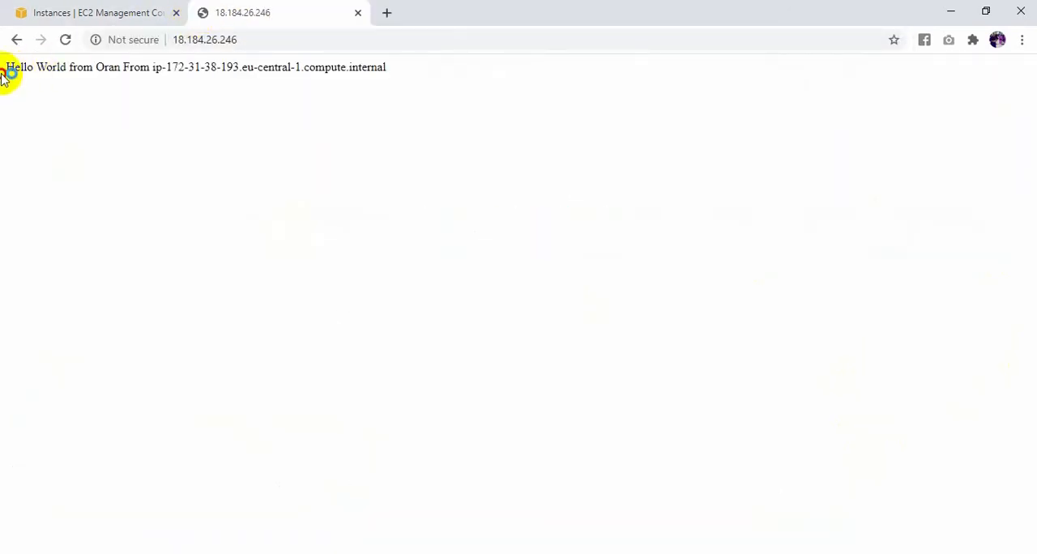
{"action": "left_click_drag", "start_coordinate": [6, 67], "coordinate": [405, 70]}
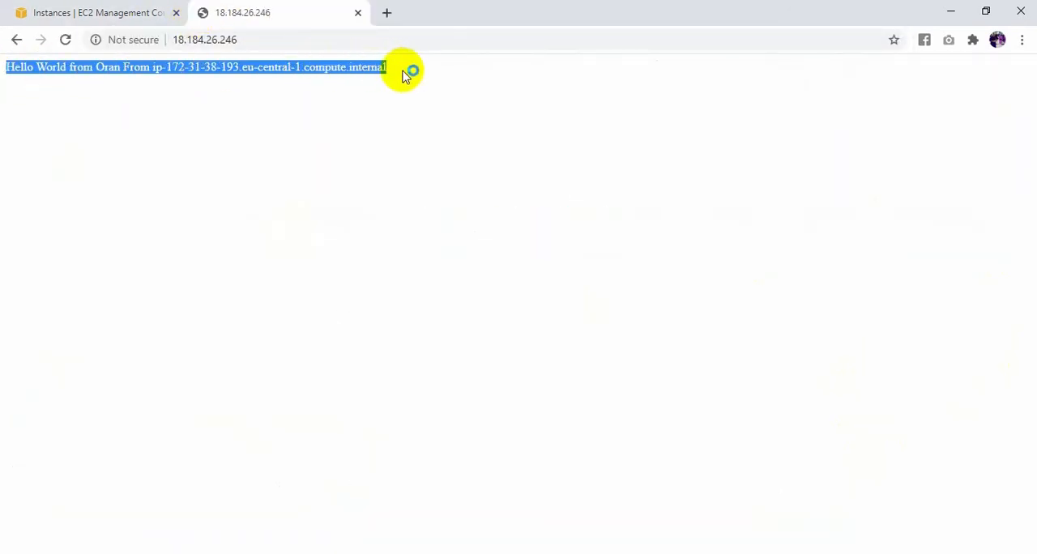
- Go back to the EC2 instances page and review the Elastic Load Balancer diagram in Photos
{"action": "left_click", "coordinate": [98, 13]}
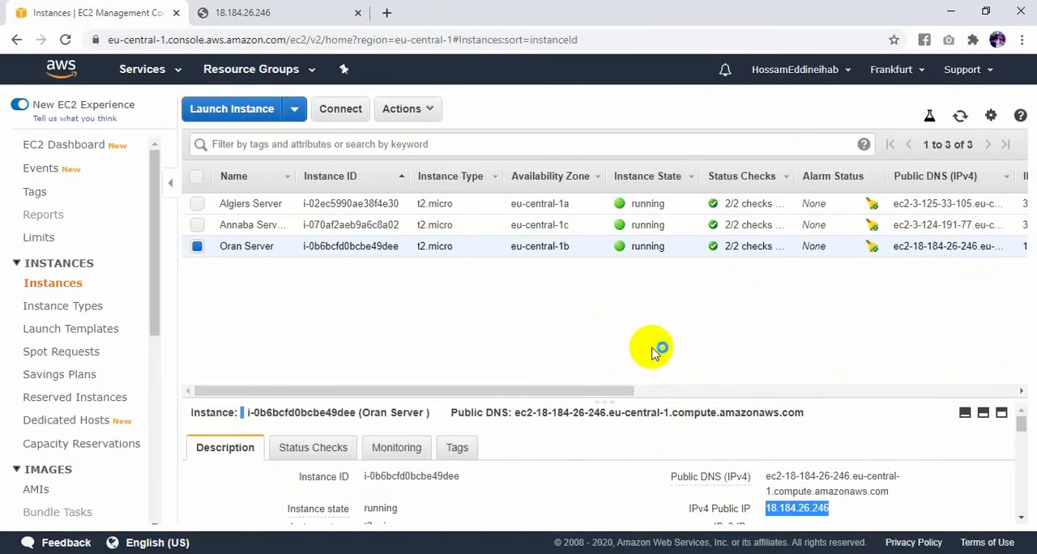
{"action": "left_click", "coordinate": [724, 553]}
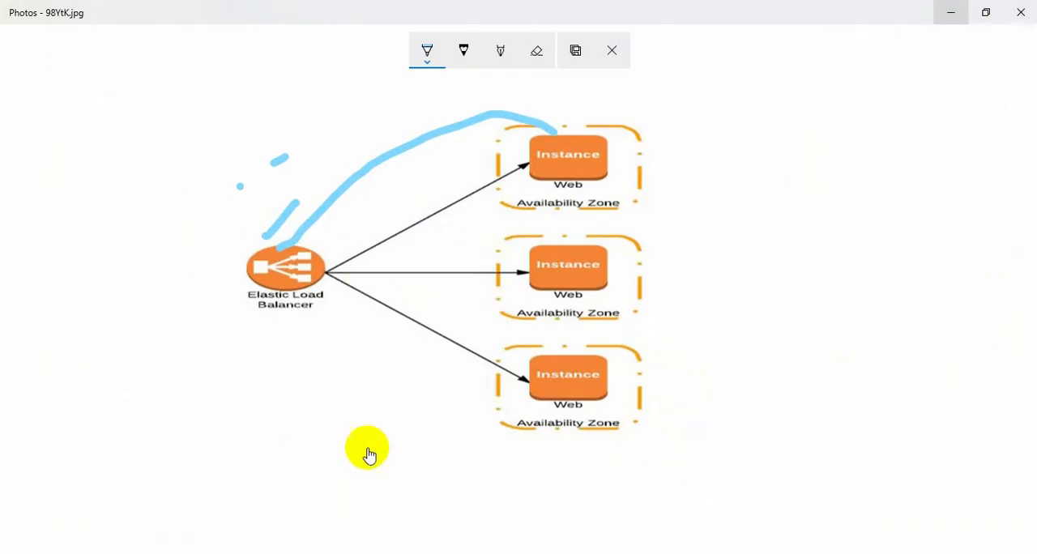
{"action": "key", "text": "alt+Tab"}
- Open the list of load balancers in the EC2 console
{"action": "scroll", "coordinate": [36, 373], "scroll_direction": "down", "scroll_amount": 6}
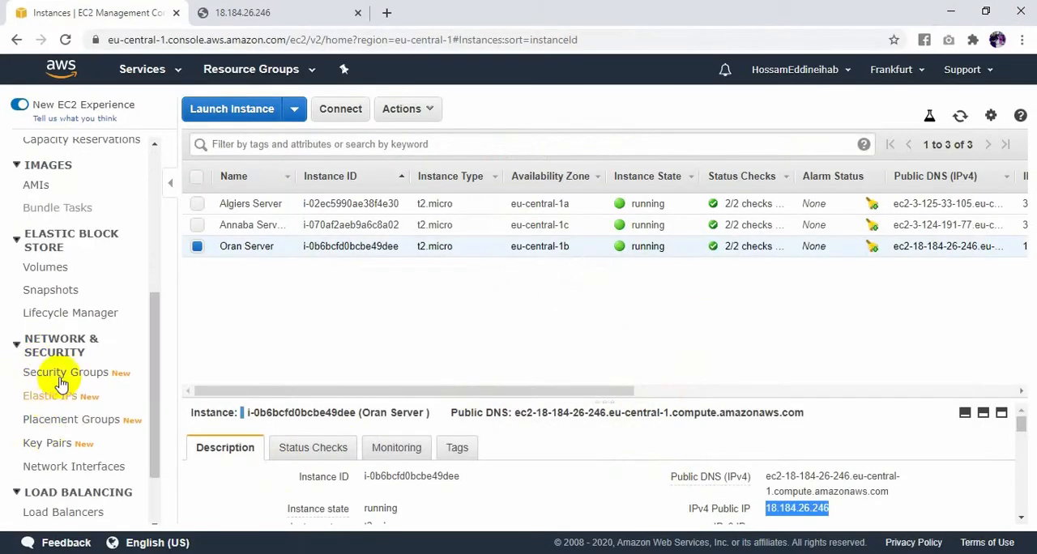
{"action": "scroll", "coordinate": [36, 402], "scroll_direction": "down", "scroll_amount": 1}
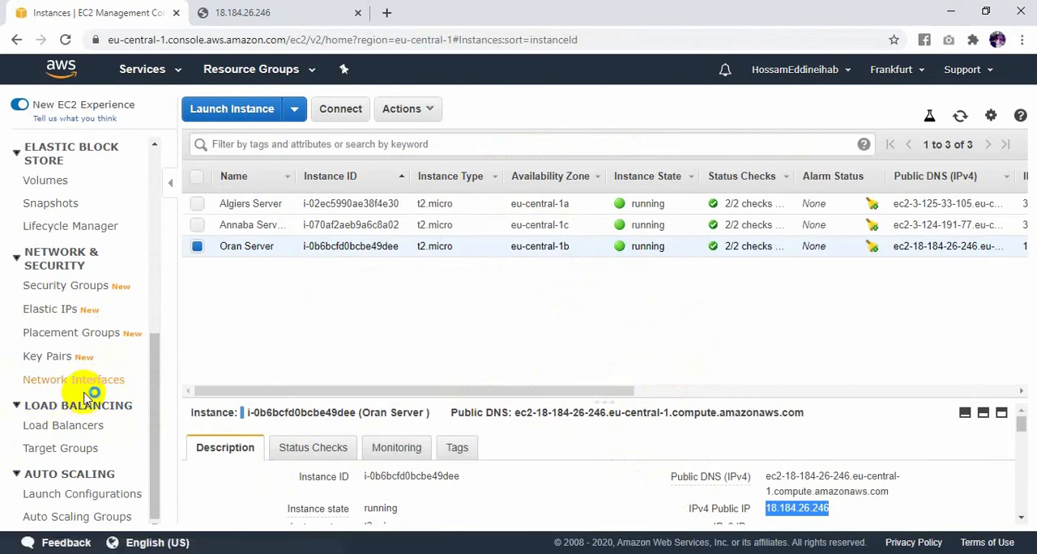
{"action": "left_click", "coordinate": [69, 432]}
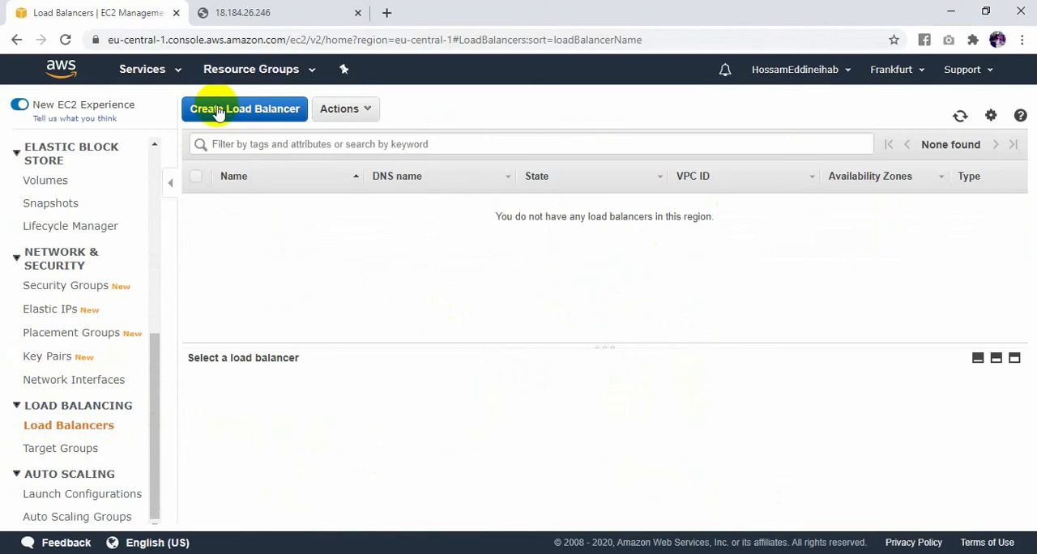
- Start a new Classic Load Balancer named lb-algeria and proceed to the security group assignment
{"action": "left_click", "coordinate": [242, 112]}
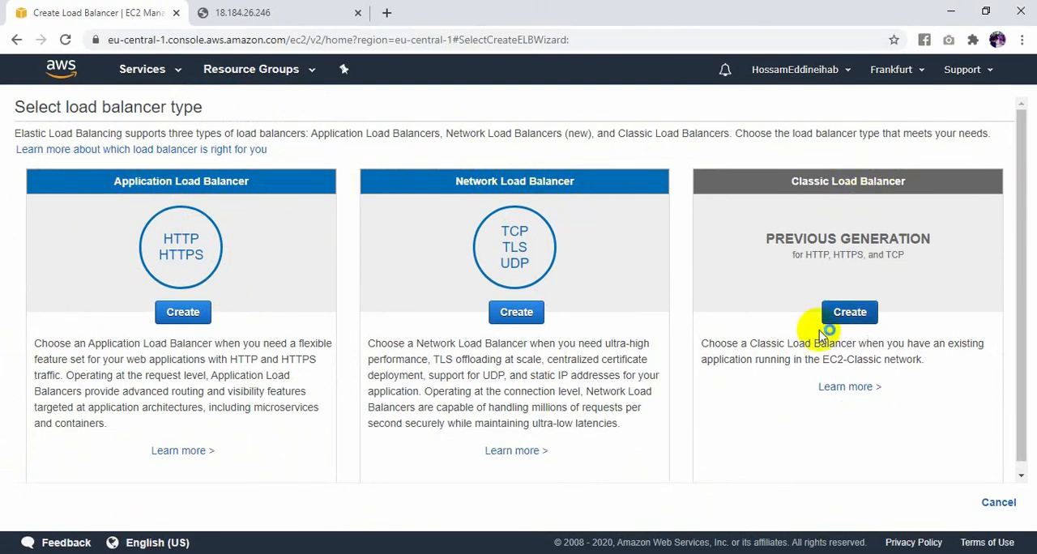
{"action": "left_click", "coordinate": [847, 311]}
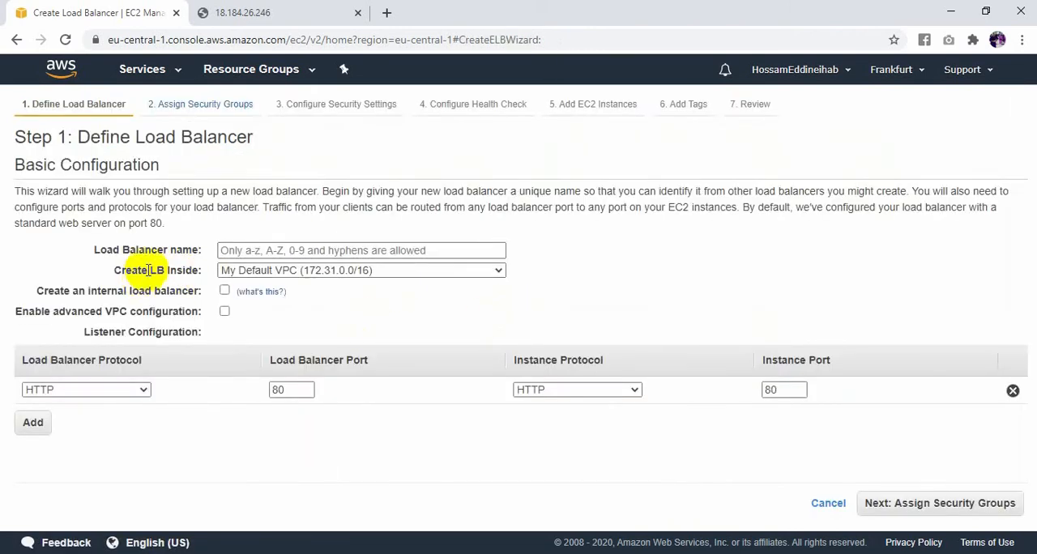
{"action": "left_click", "coordinate": [273, 250]}
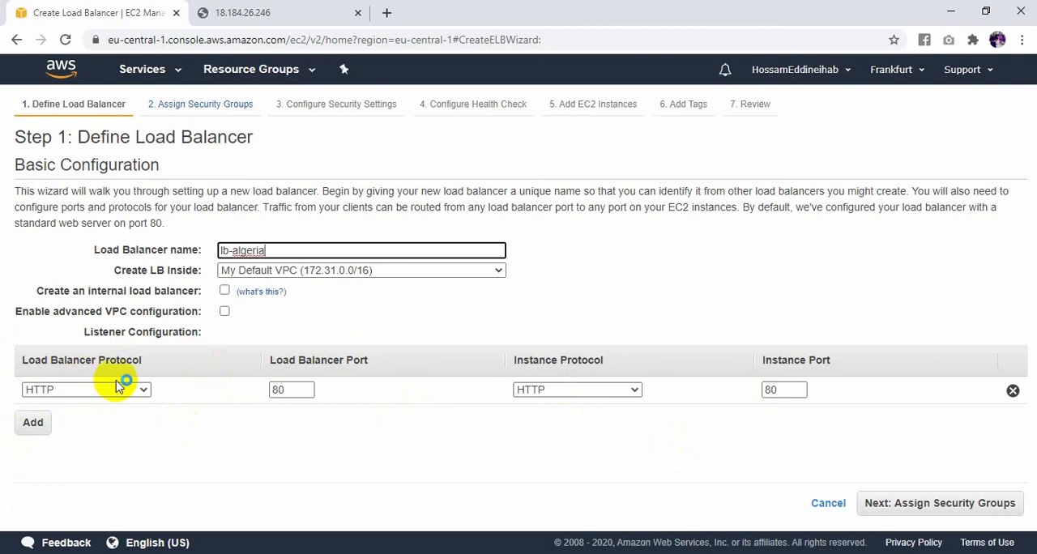
{"action": "left_click", "coordinate": [914, 512]}
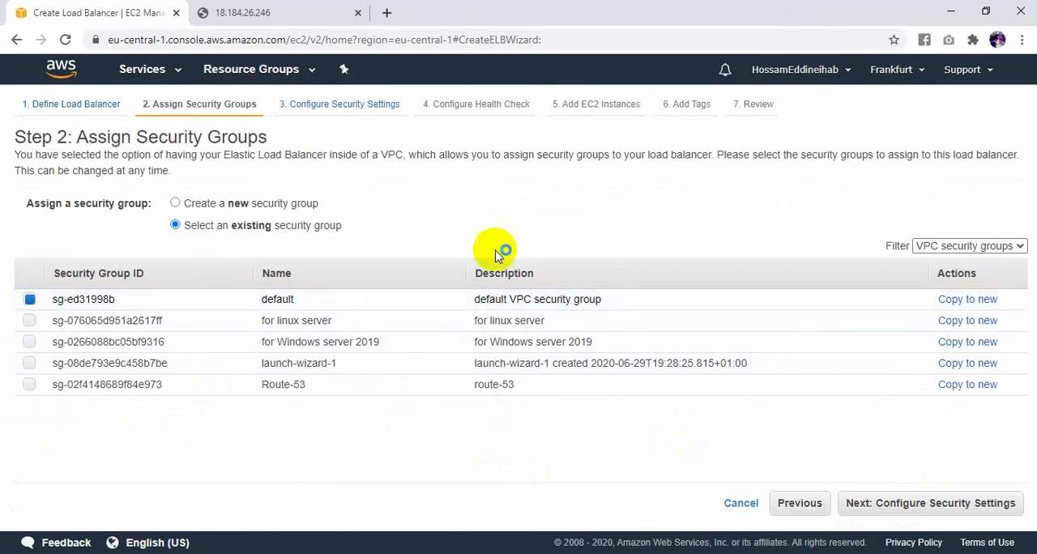
- Choose to create a new security group, with both its name and description set to "LB for my servers"
{"action": "left_click", "coordinate": [206, 209]}
{"action": "left_click_drag", "start_coordinate": [247, 252], "coordinate": [104, 256]}
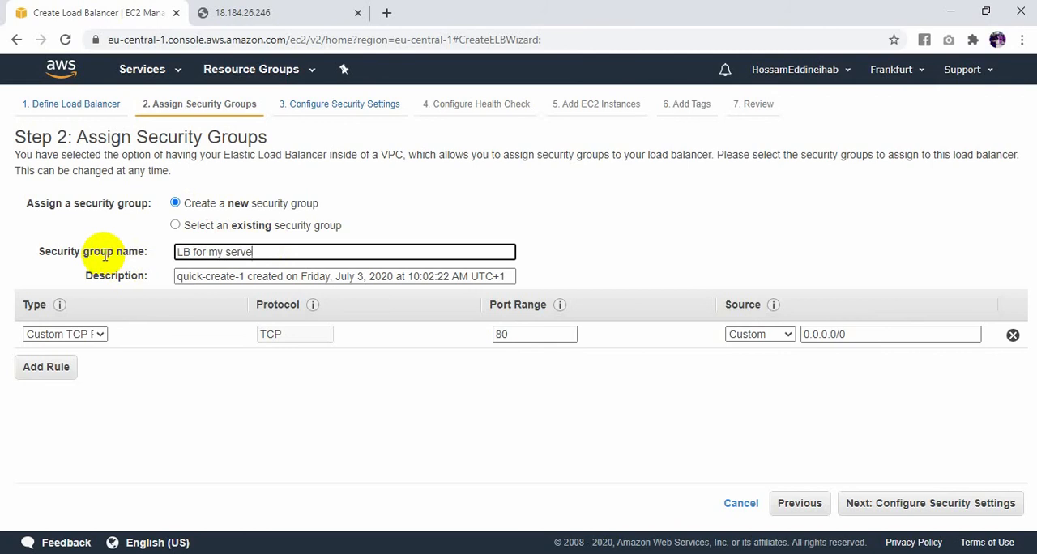
{"action": "left_click_drag", "start_coordinate": [270, 252], "coordinate": [162, 268]}
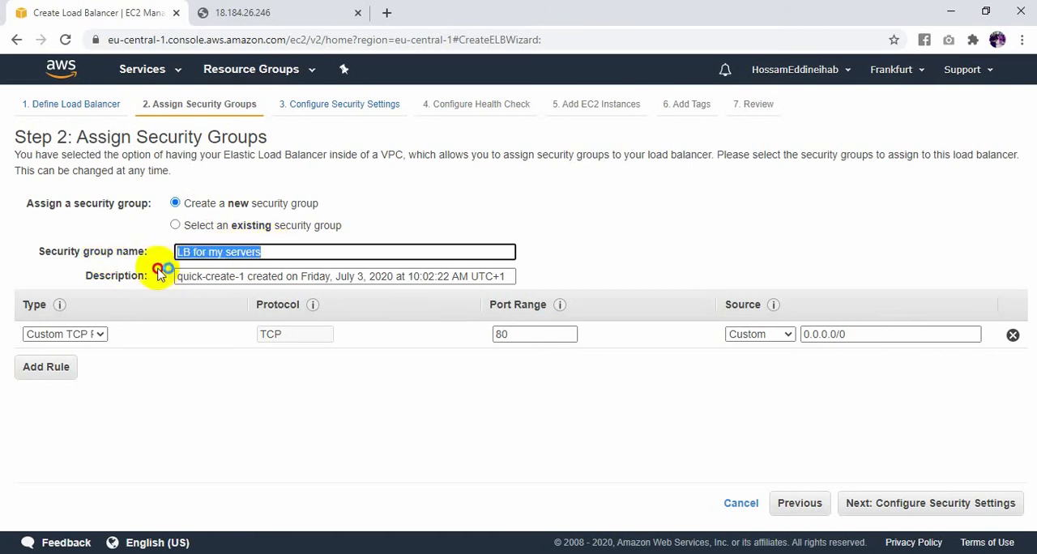
{"action": "left_click_drag", "start_coordinate": [509, 276], "coordinate": [55, 330]}
{"action": "key", "text": "ctrl+v"}
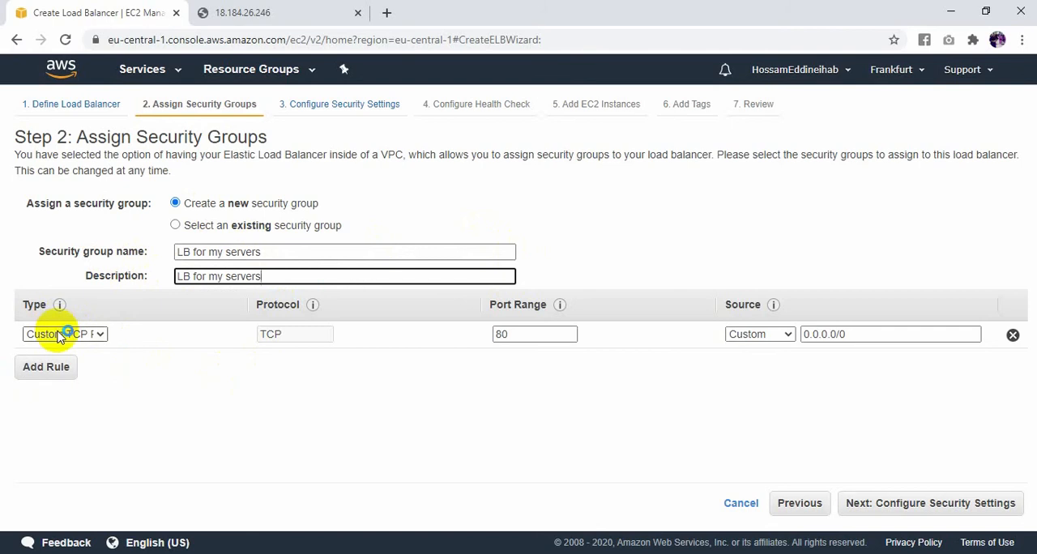
- Set the first inbound rule's type to HTTP and add a second rule of type HTTPS
{"action": "left_click", "coordinate": [110, 335]}
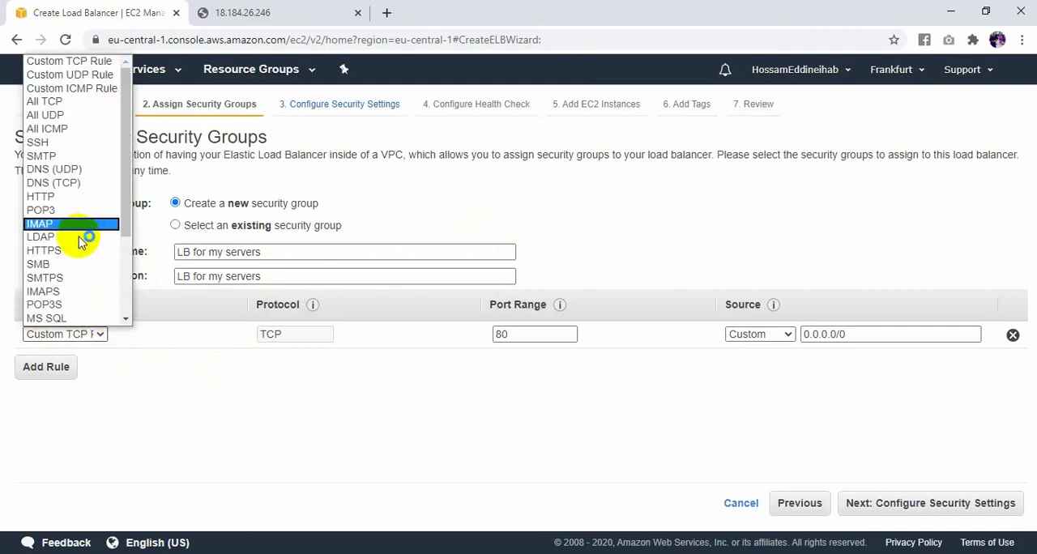
{"action": "left_click", "coordinate": [70, 198]}
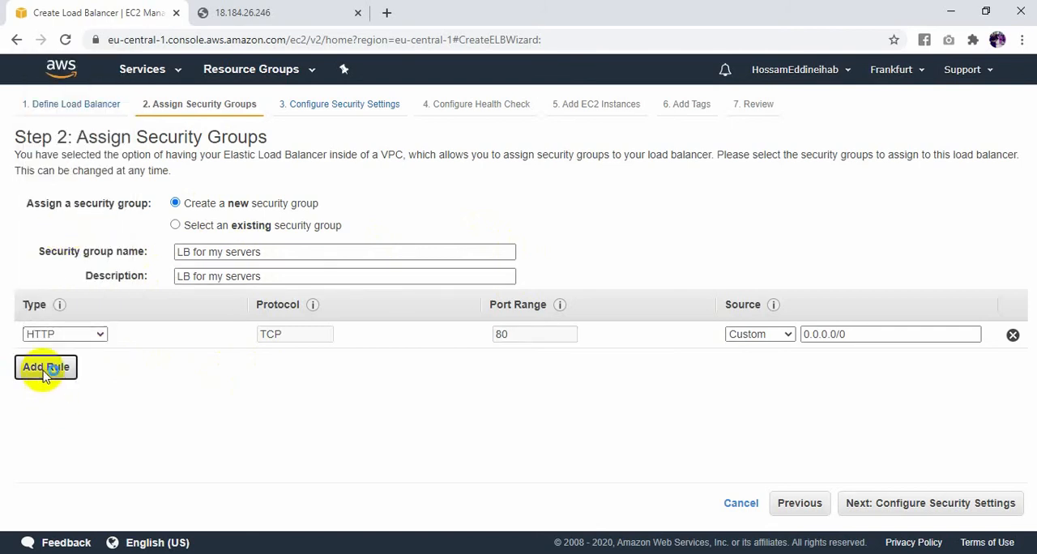
{"action": "left_click", "coordinate": [46, 366]}
{"action": "left_click", "coordinate": [96, 362]}
{"action": "scroll", "coordinate": [100, 208], "scroll_direction": "down", "scroll_amount": 3}
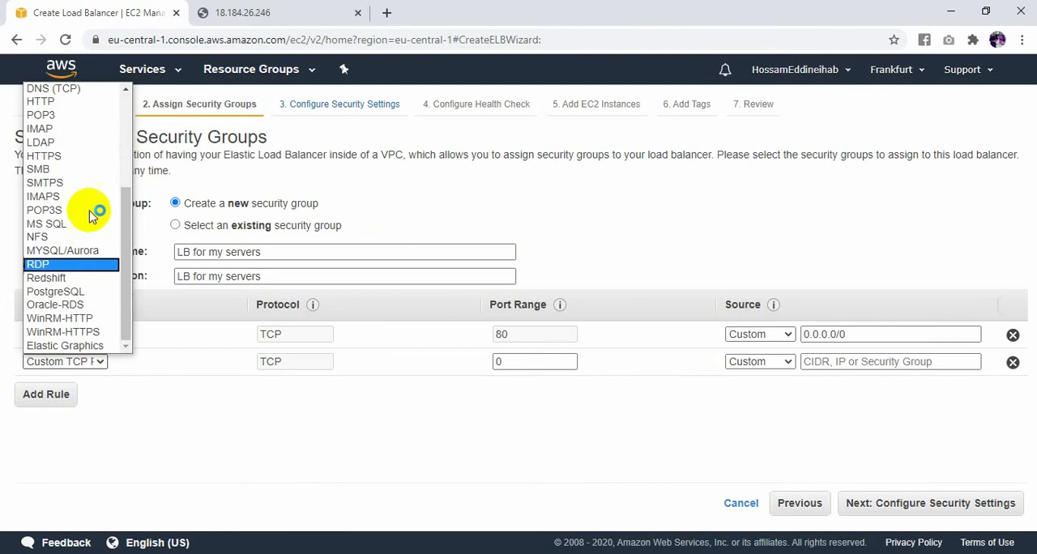
{"action": "left_click", "coordinate": [78, 159]}
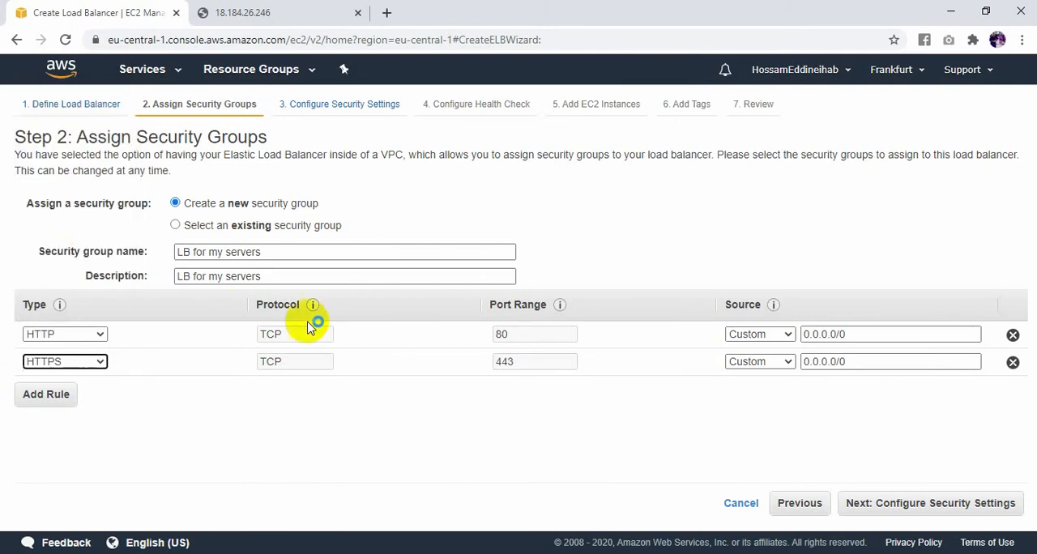
- Set the source of the HTTP and HTTPS rules to Anywhere and proceed through security settings to the health check configuration
{"action": "left_click", "coordinate": [761, 334]}
{"action": "left_click", "coordinate": [762, 362]}
{"action": "left_click", "coordinate": [777, 362]}
{"action": "left_click", "coordinate": [779, 389]}
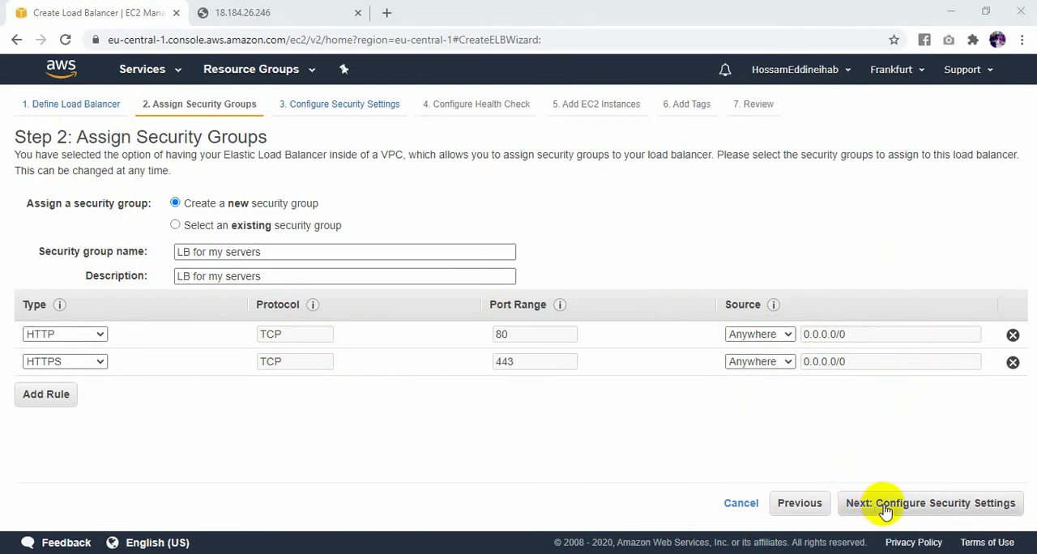
{"action": "left_click", "coordinate": [886, 506]}
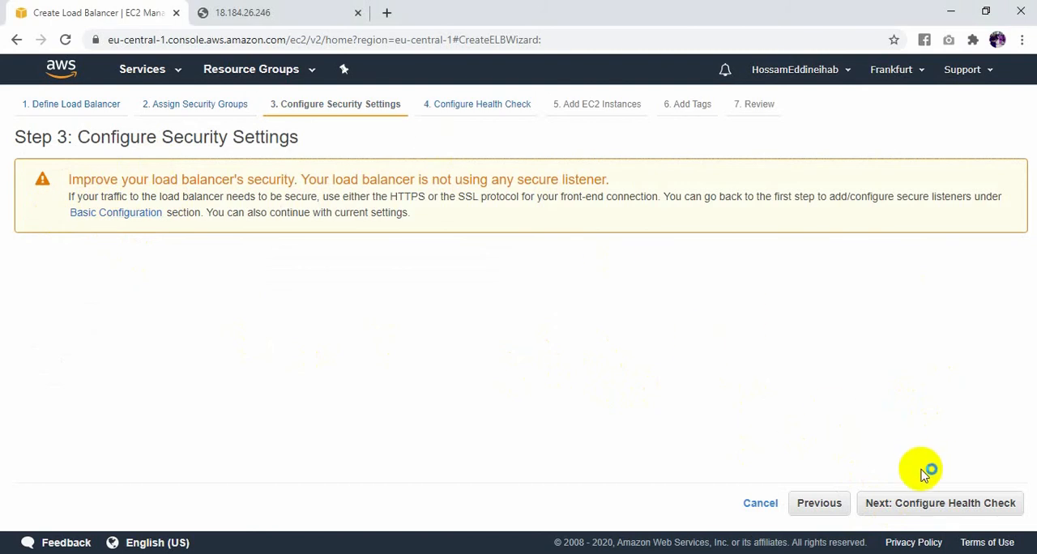
{"action": "left_click", "coordinate": [939, 506]}
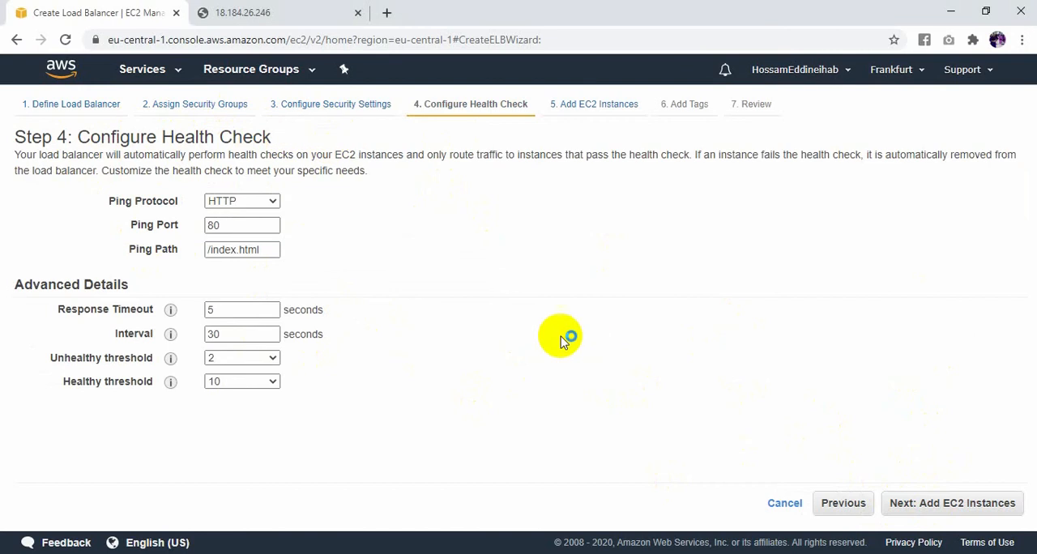
- Examine the health check's ping settings, response timeout and interval against the Elastic Load Balancer diagram in Photos
{"action": "left_click", "coordinate": [702, 552]}
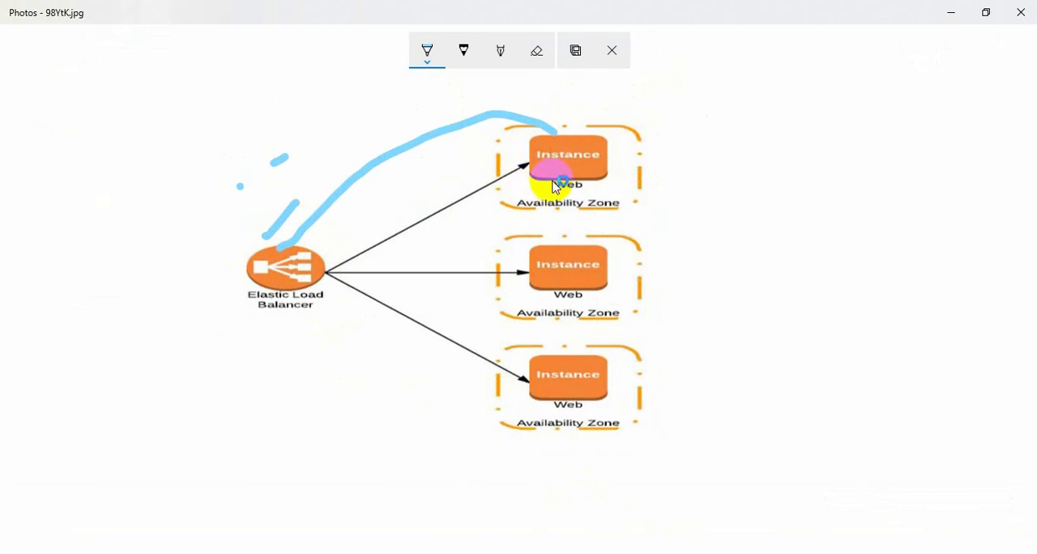
{"action": "key", "text": "alt+Tab"}
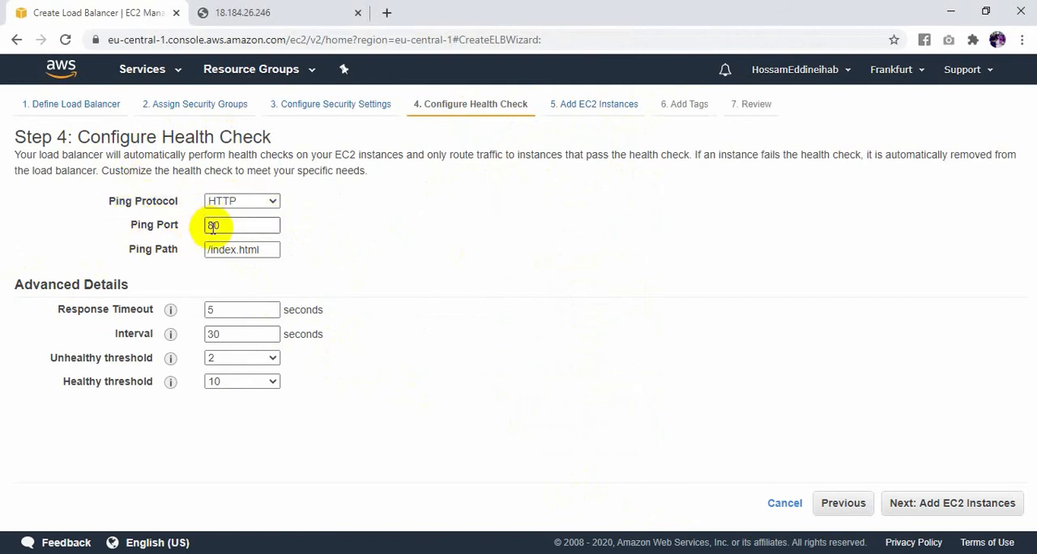
{"action": "key", "text": "alt+Tab"}
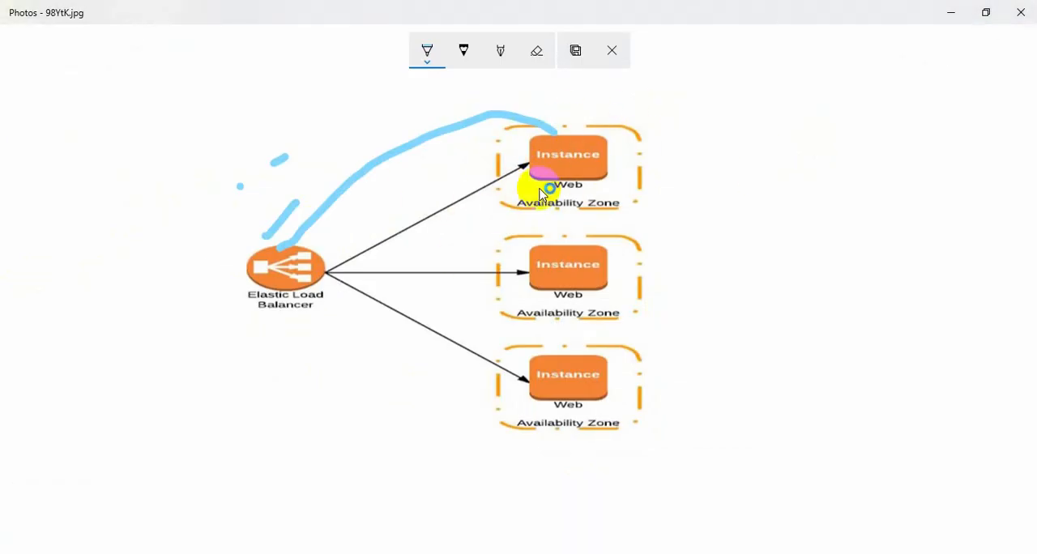
{"action": "key", "text": "alt+Tab"}
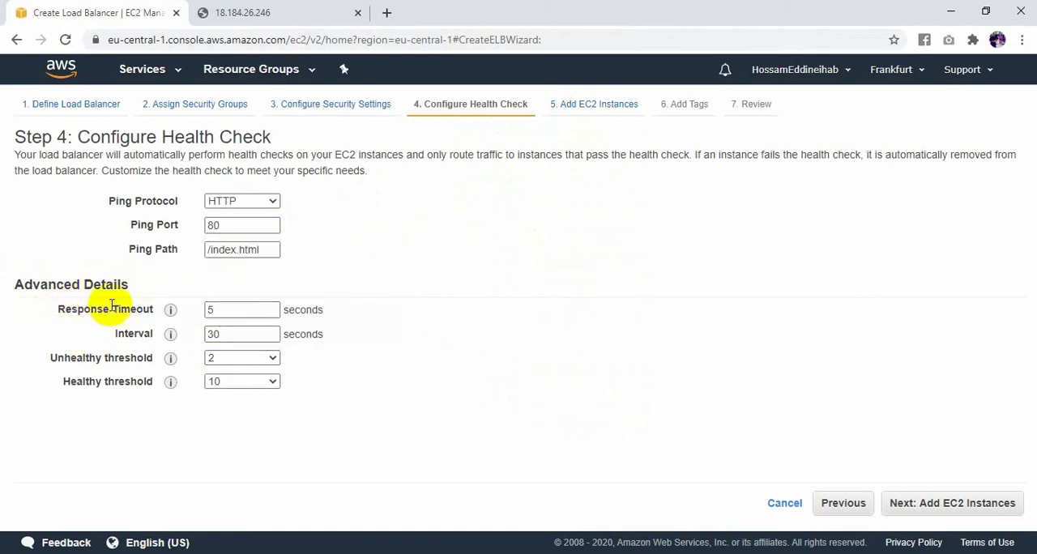
{"action": "double_click", "coordinate": [207, 311]}
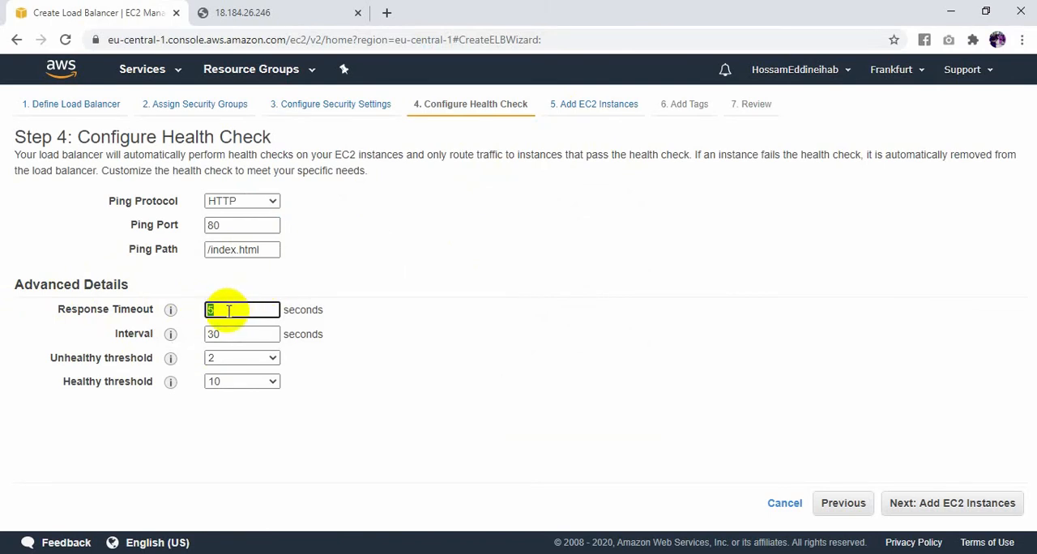
{"action": "key", "text": "alt+Tab"}
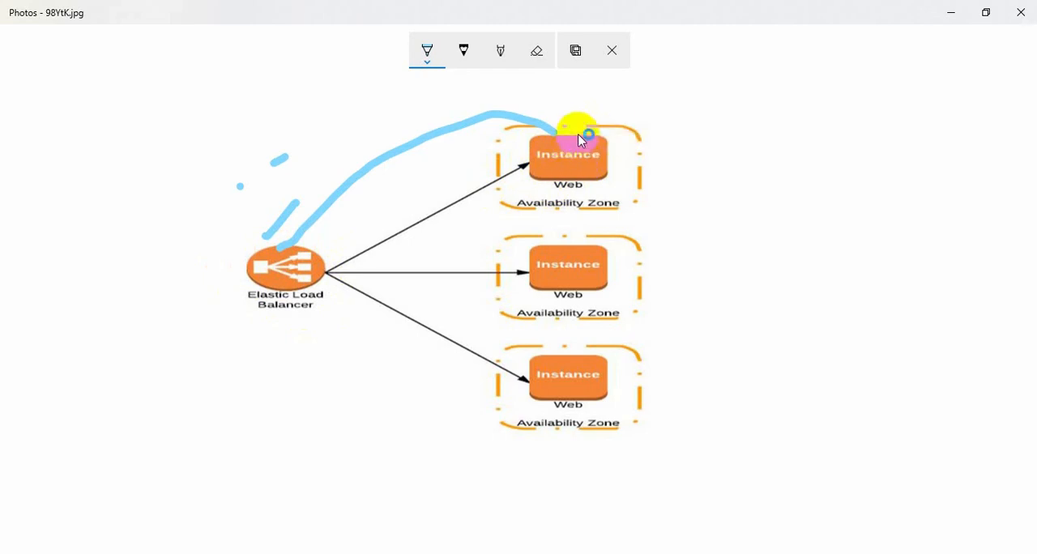
{"action": "key", "text": "alt+Tab"}
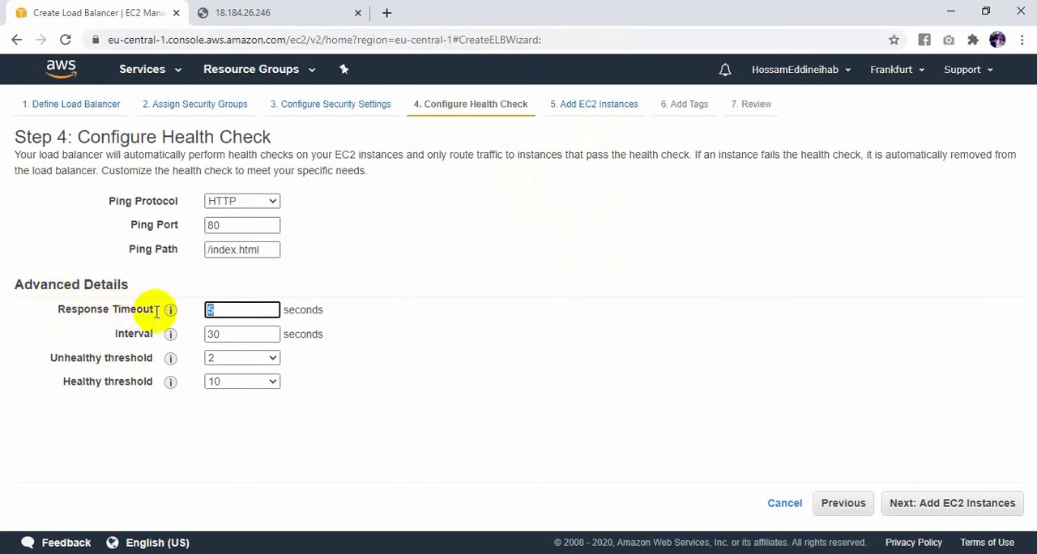
{"action": "left_click_drag", "start_coordinate": [227, 333], "coordinate": [202, 335]}
{"action": "left_click", "coordinate": [222, 331]}
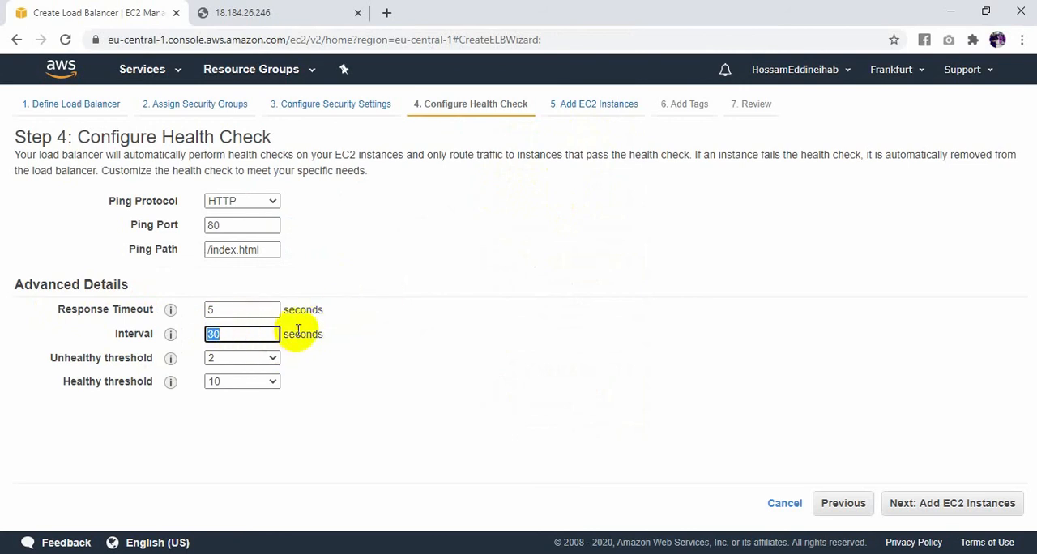
{"action": "key", "text": "alt+Tab"}
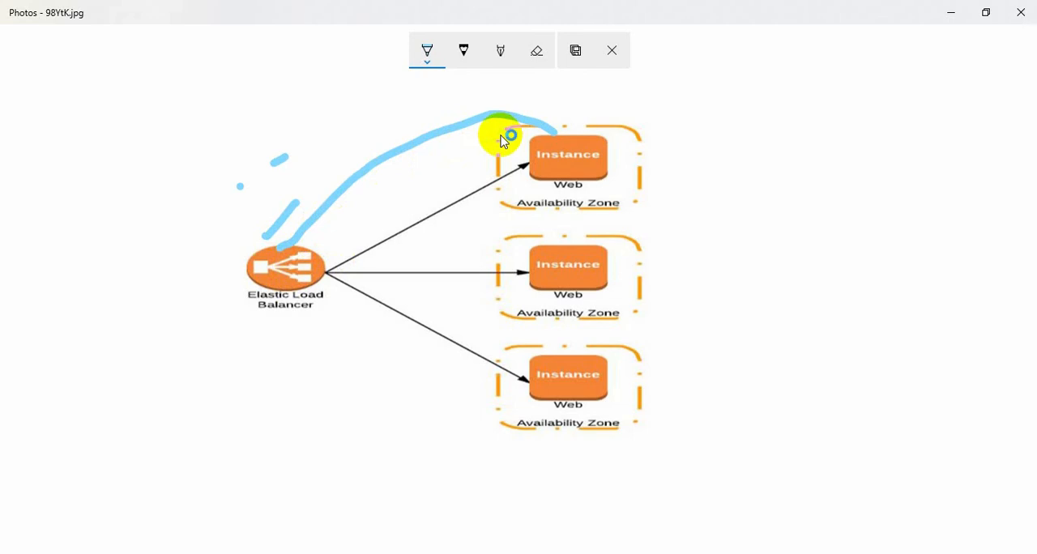
{"action": "key", "text": "alt+Tab"}
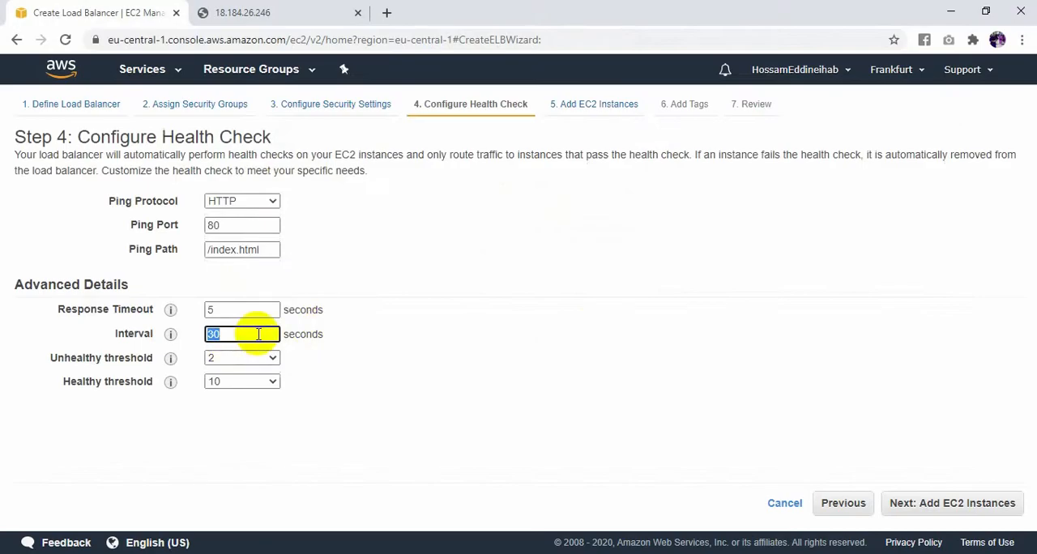
{"action": "key", "text": "alt+Tab"}
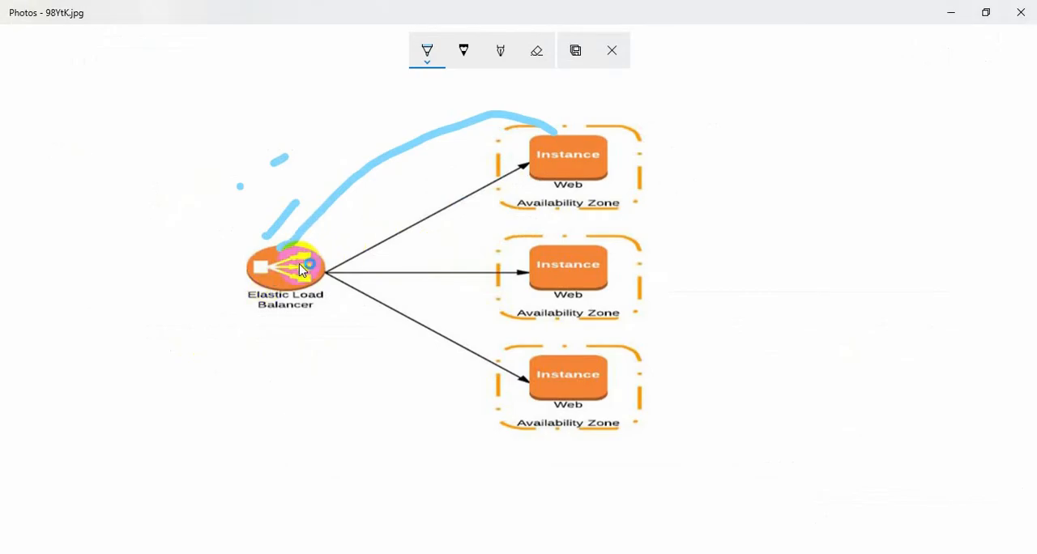
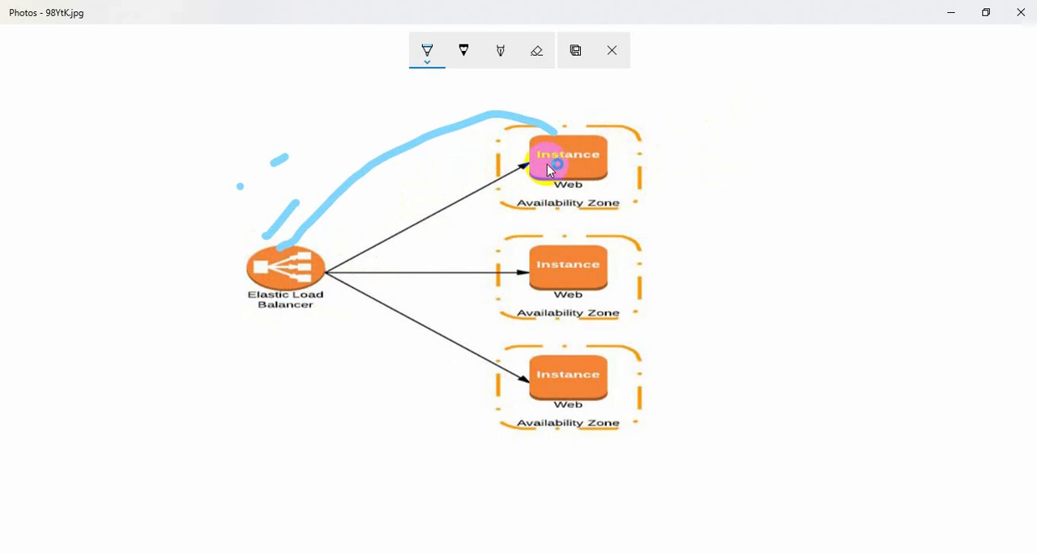
- Switch back to Chrome, set the health check's ping path to "/" and add the Algiers, Oran and Annaba instances to the load balancer
{"action": "key", "text": "alt+Tab"}
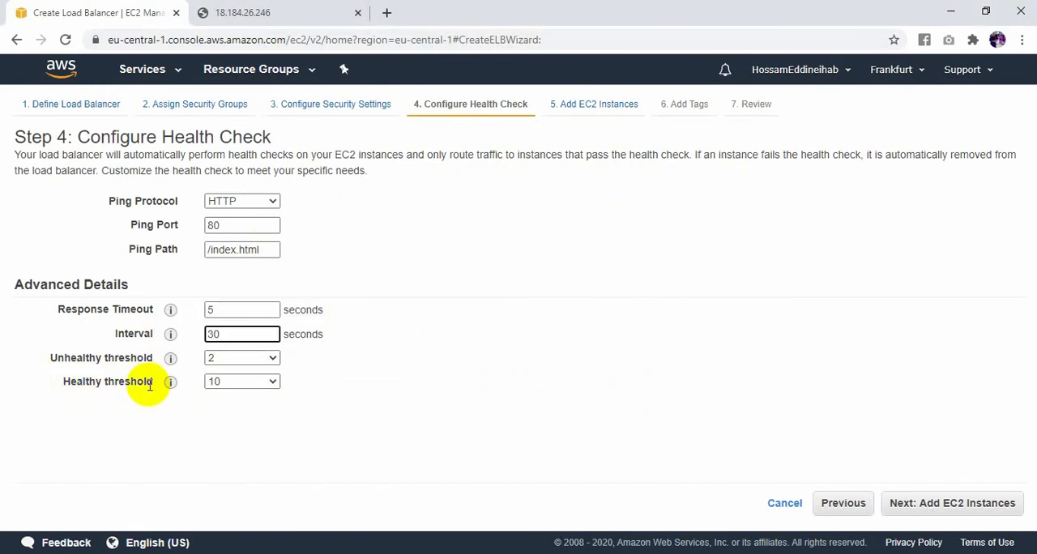
{"action": "left_click", "coordinate": [931, 510]}
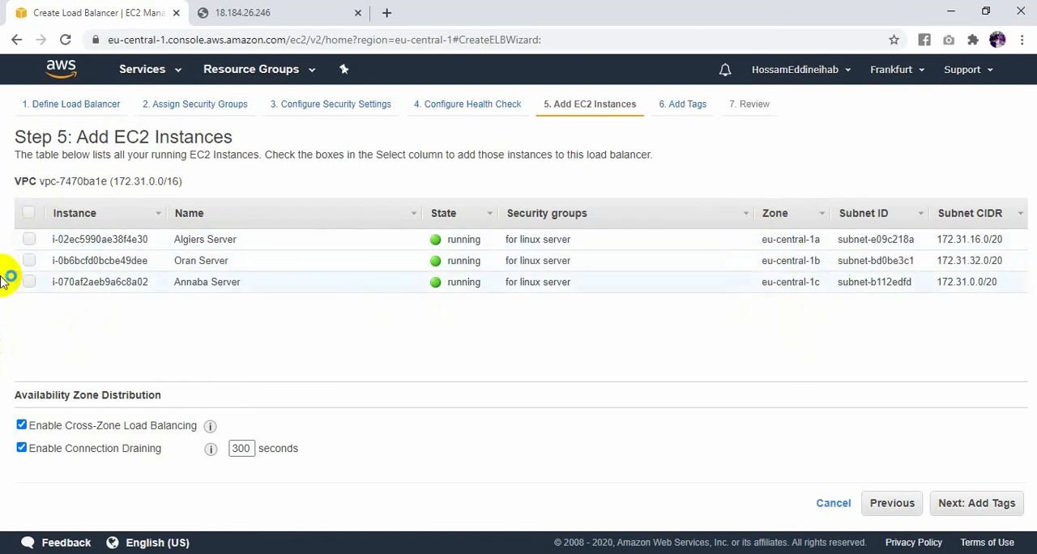
{"action": "left_click", "coordinate": [28, 213]}
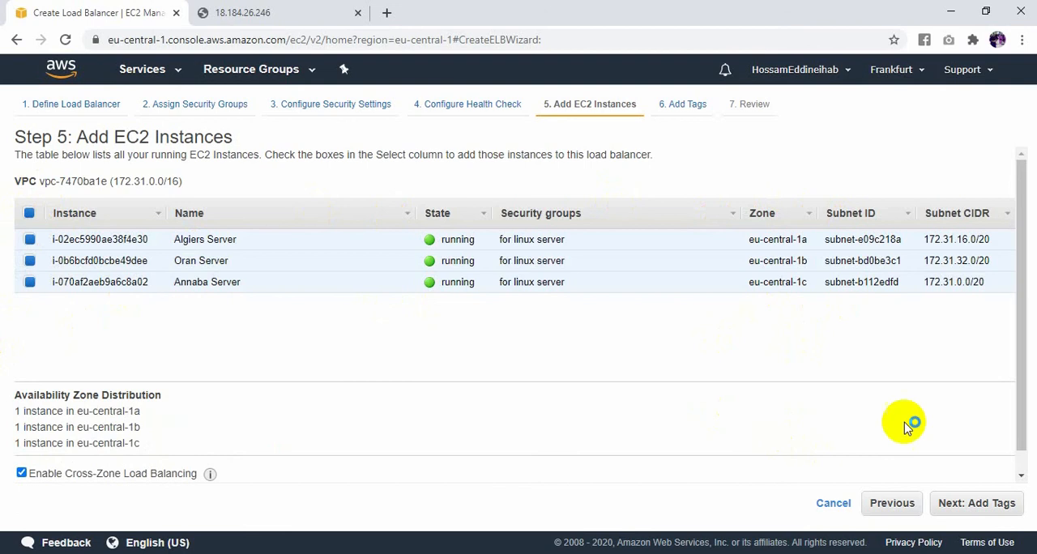
{"action": "left_click", "coordinate": [988, 504]}
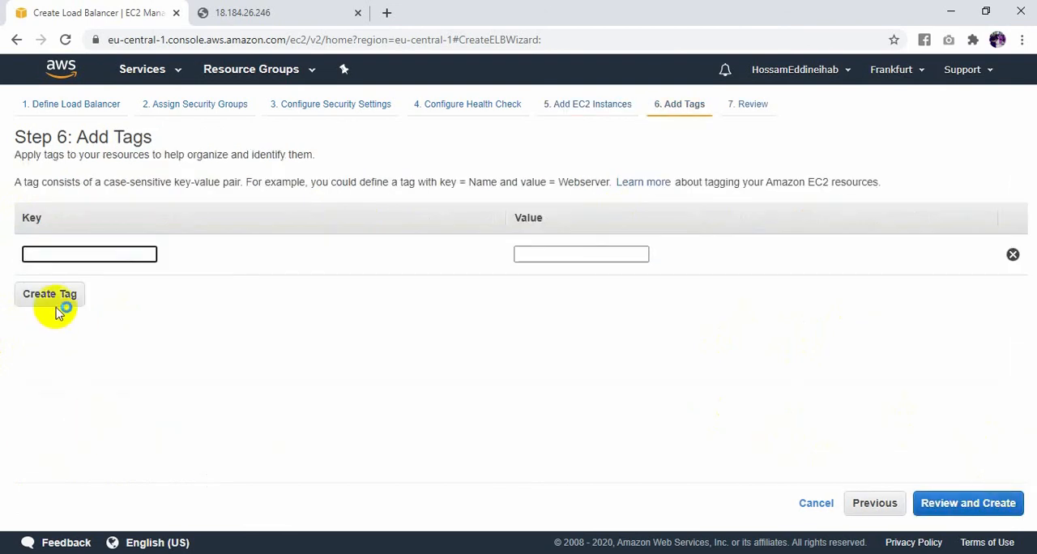
- Add a tag with key Name and value LB-Algeria and proceed to the load balancer review
{"action": "type", "text": "Name"}
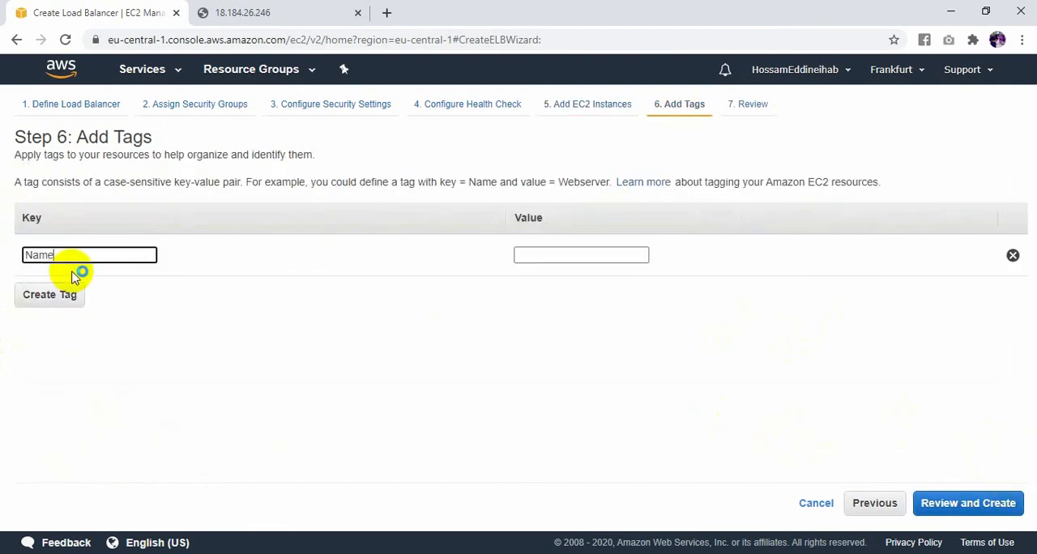
{"action": "left_click", "coordinate": [586, 254]}
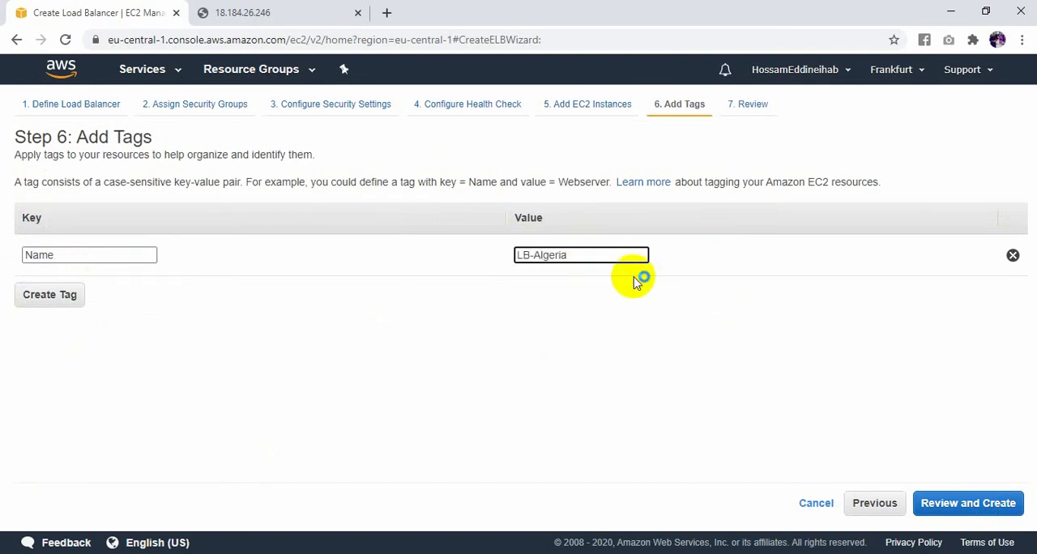
{"action": "left_click", "coordinate": [971, 502]}
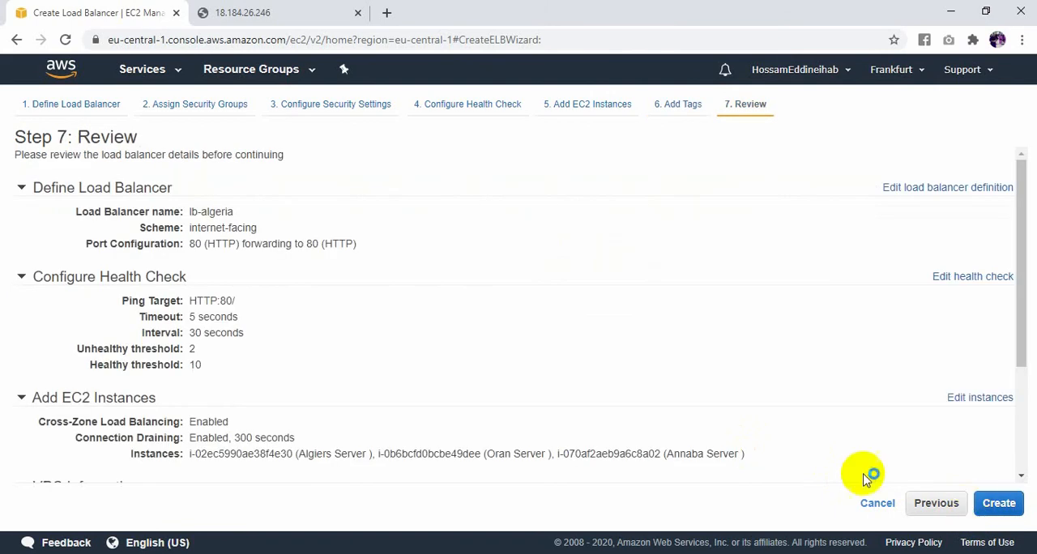
- Edit the health check from the review page, setting the interval to 10 seconds and the healthy threshold to 4
{"action": "scroll", "coordinate": [678, 277], "scroll_direction": "down", "scroll_amount": 2}
{"action": "scroll", "coordinate": [686, 327], "scroll_direction": "up", "scroll_amount": 2}
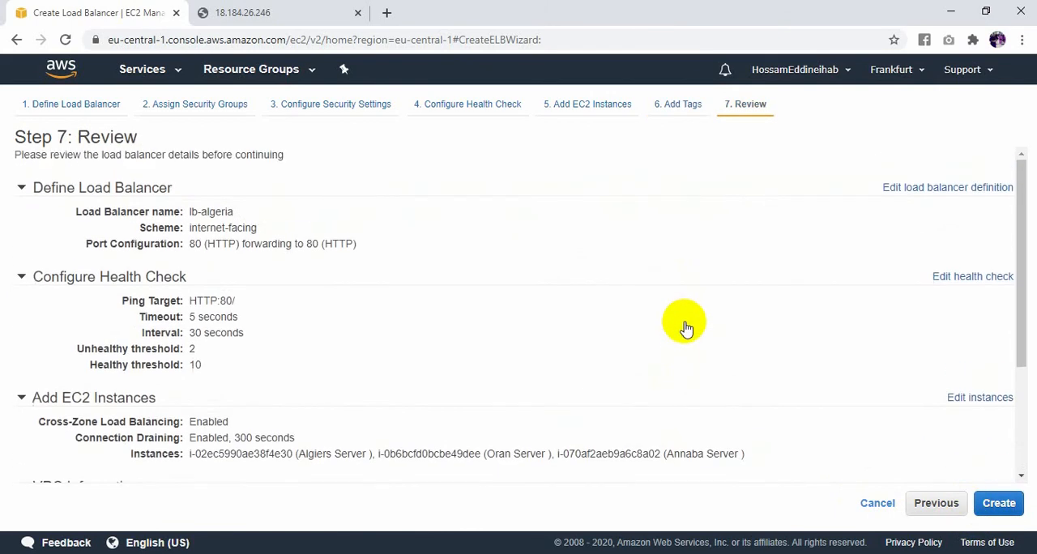
{"action": "scroll", "coordinate": [694, 324], "scroll_direction": "down", "scroll_amount": 2}
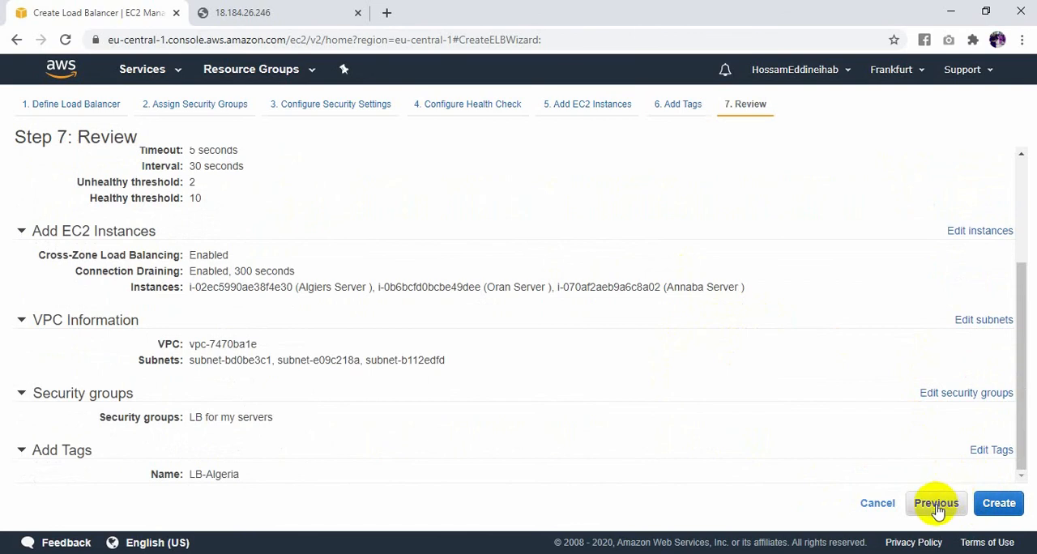
{"action": "scroll", "coordinate": [699, 394], "scroll_direction": "up", "scroll_amount": 2}
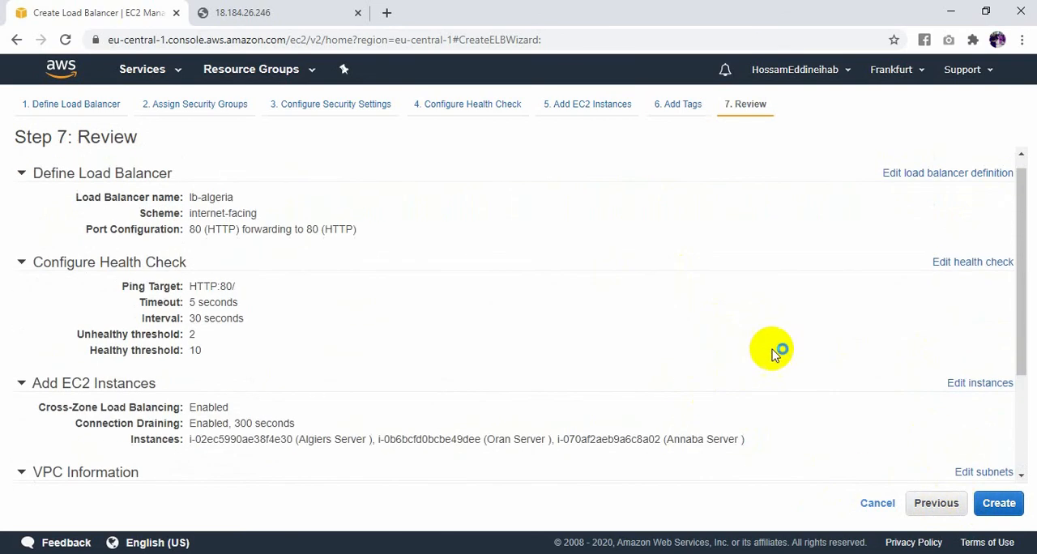
{"action": "left_click", "coordinate": [970, 263]}
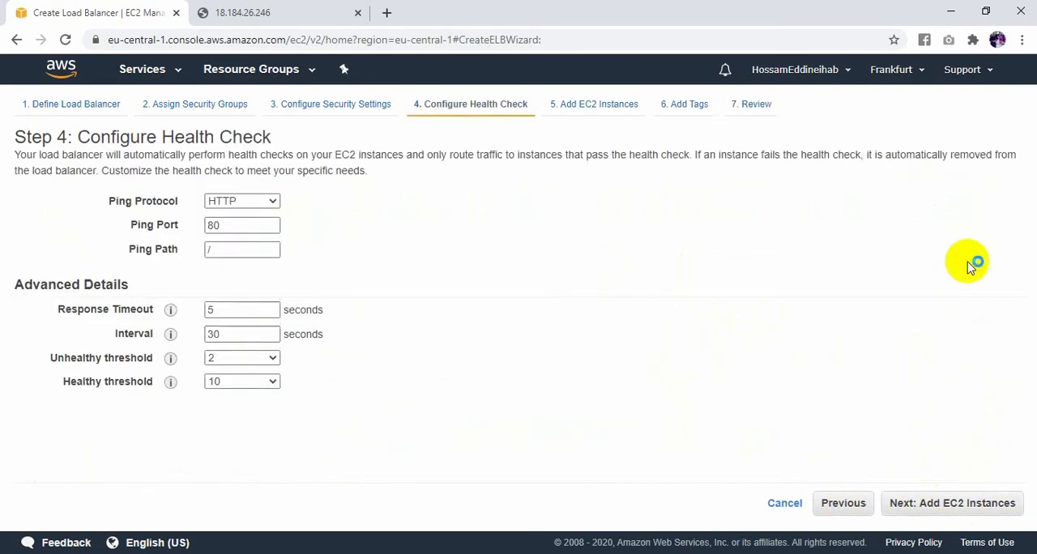
{"action": "left_click", "coordinate": [220, 309]}
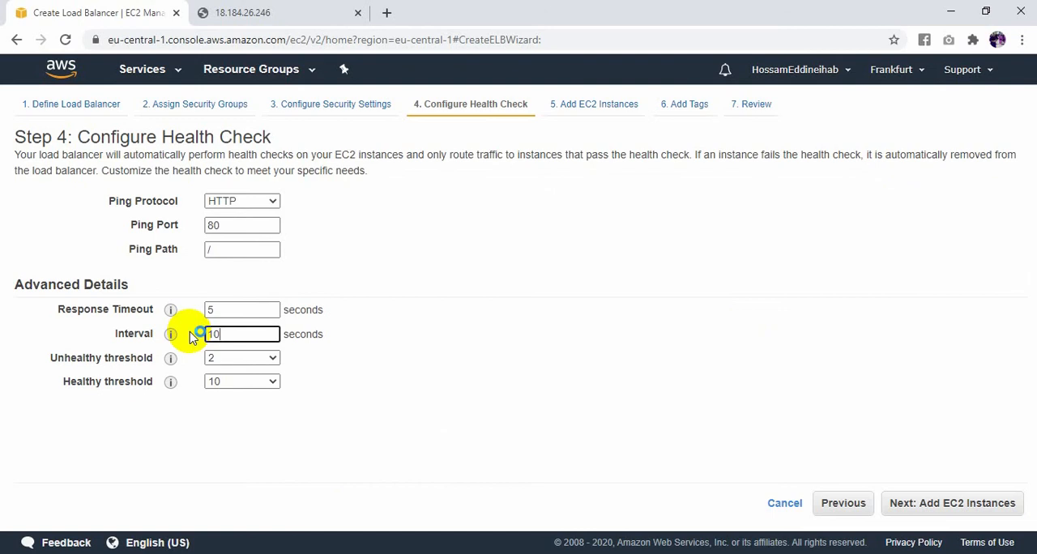
{"action": "left_click", "coordinate": [251, 380]}
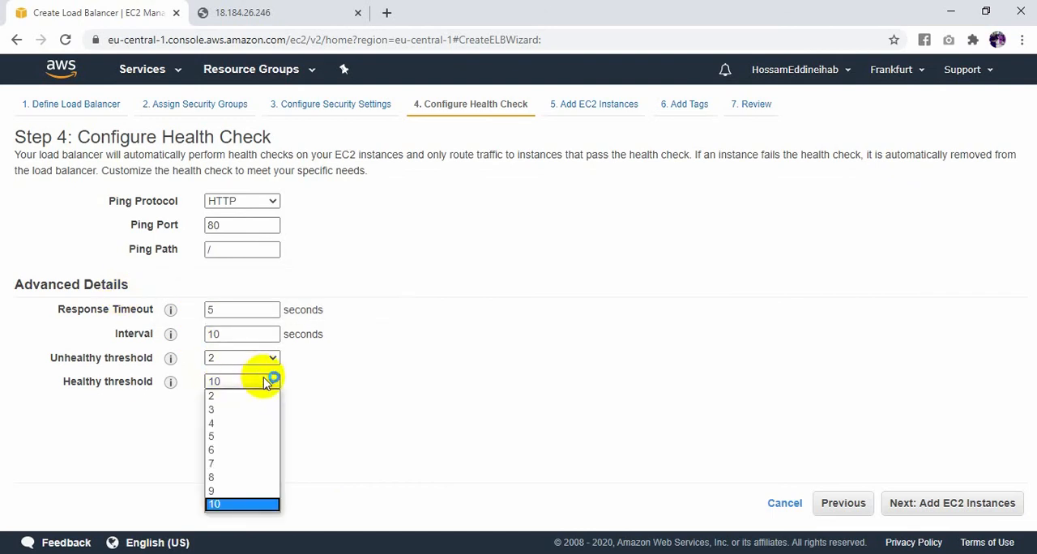
{"action": "left_click", "coordinate": [240, 424]}
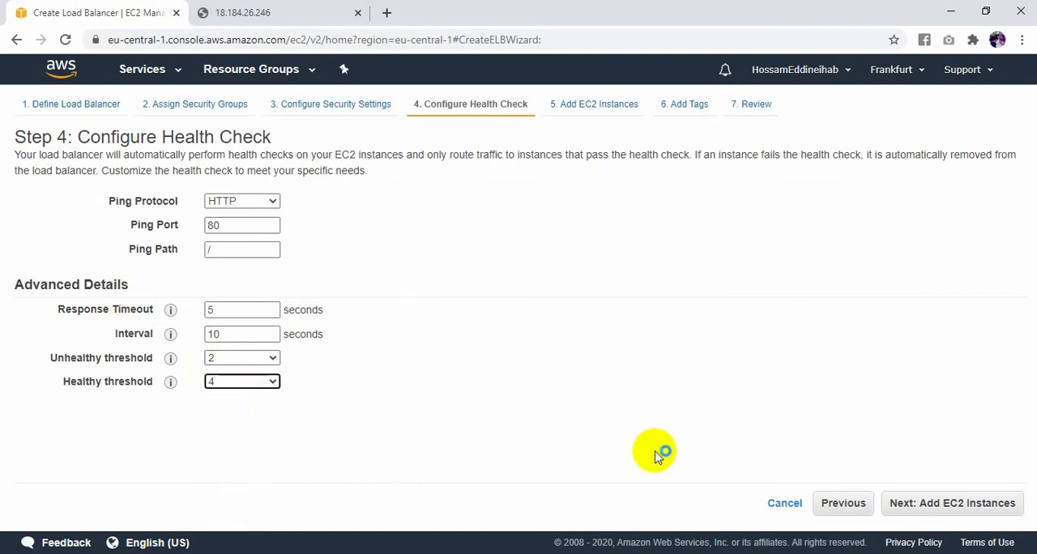
- Proceed to the review with the instances and tags kept, and create the load balancer
{"action": "left_click", "coordinate": [968, 510]}
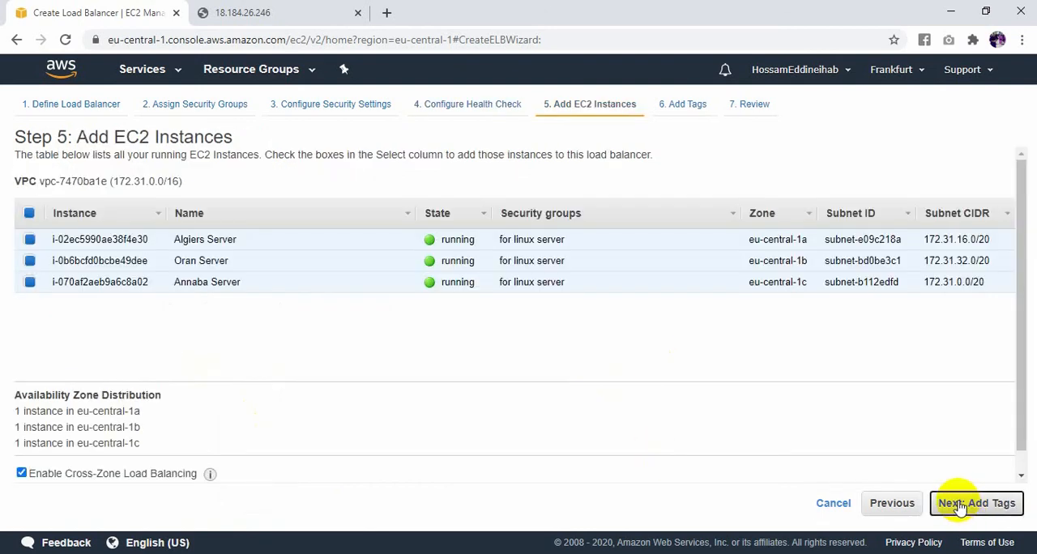
{"action": "left_click", "coordinate": [959, 506]}
{"action": "left_click", "coordinate": [960, 507]}
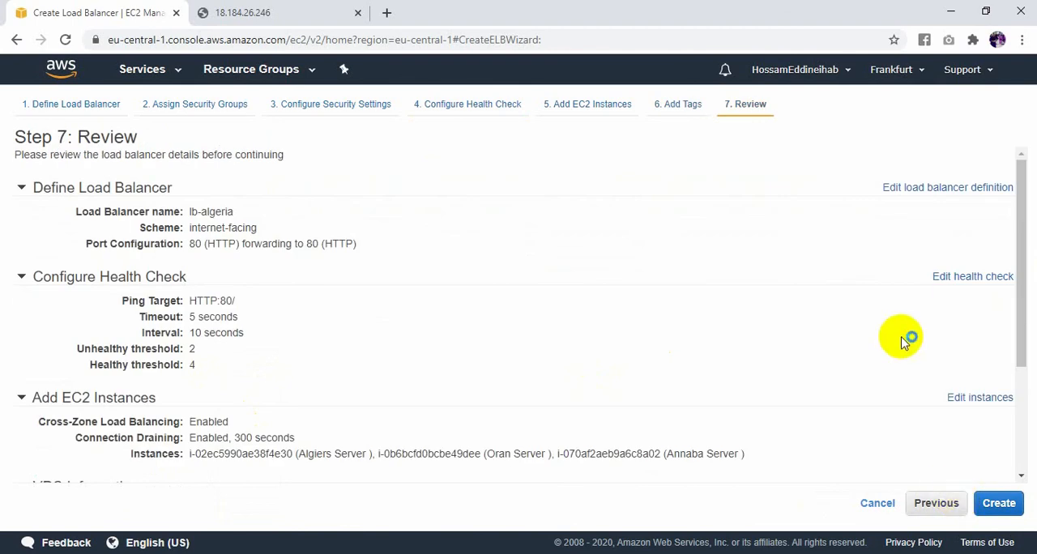
{"action": "scroll", "coordinate": [907, 339], "scroll_direction": "down", "scroll_amount": 2}
{"action": "left_click", "coordinate": [994, 507]}
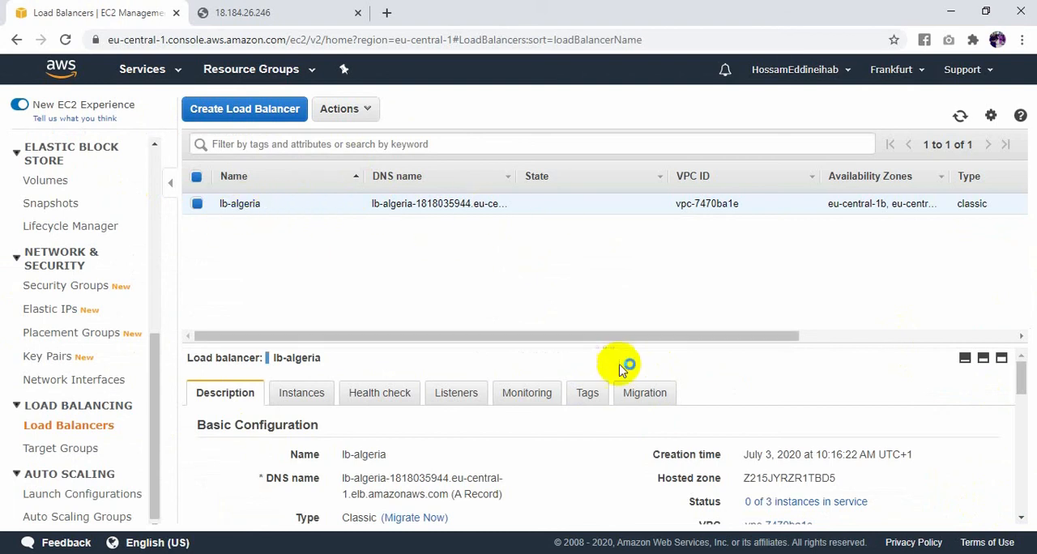
- Check the status of the instances registered with lb-algeria in an enlarged details area
{"action": "left_click", "coordinate": [301, 400]}
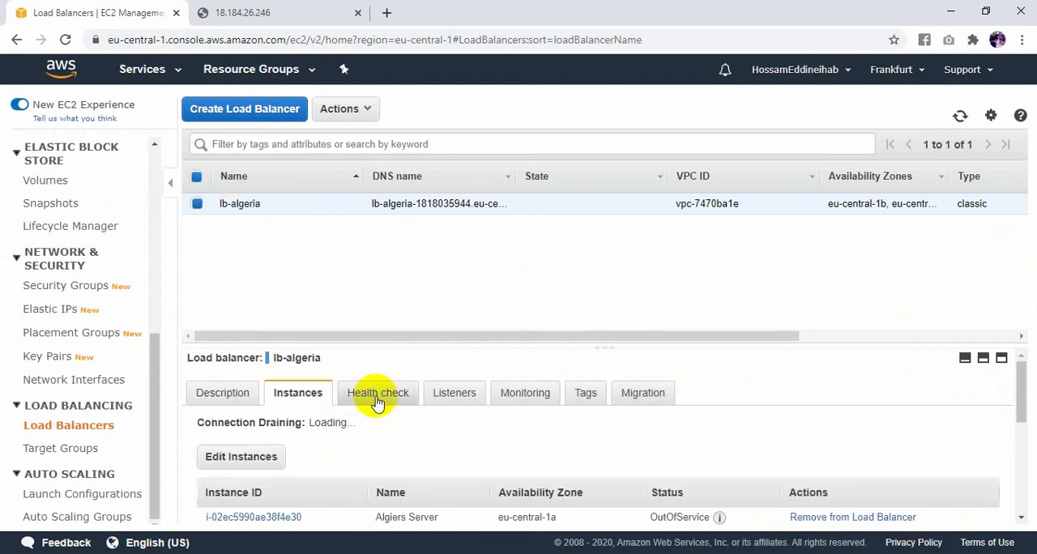
{"action": "left_click", "coordinate": [377, 397]}
{"action": "left_click", "coordinate": [324, 394]}
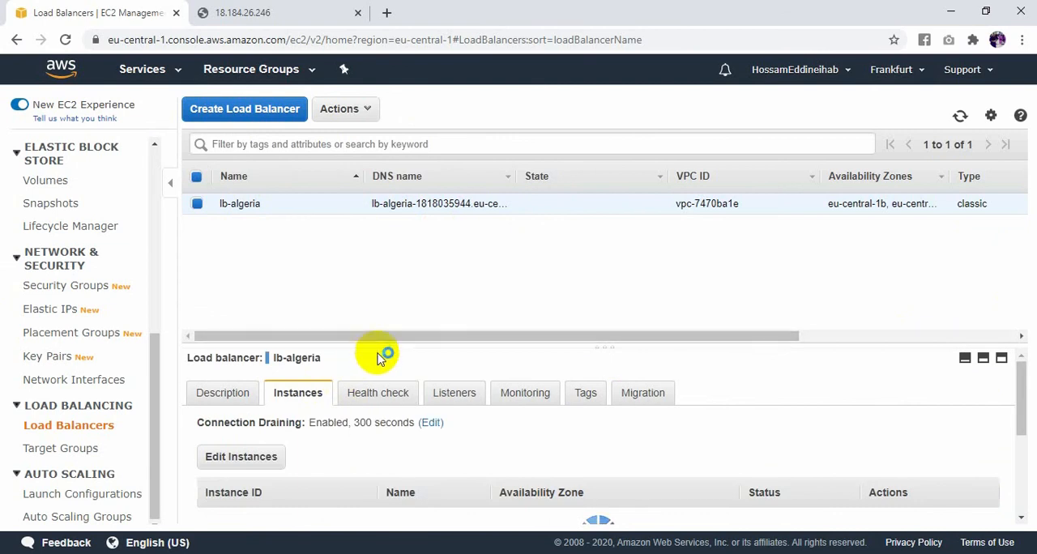
{"action": "left_click_drag", "start_coordinate": [373, 349], "coordinate": [401, 227]}
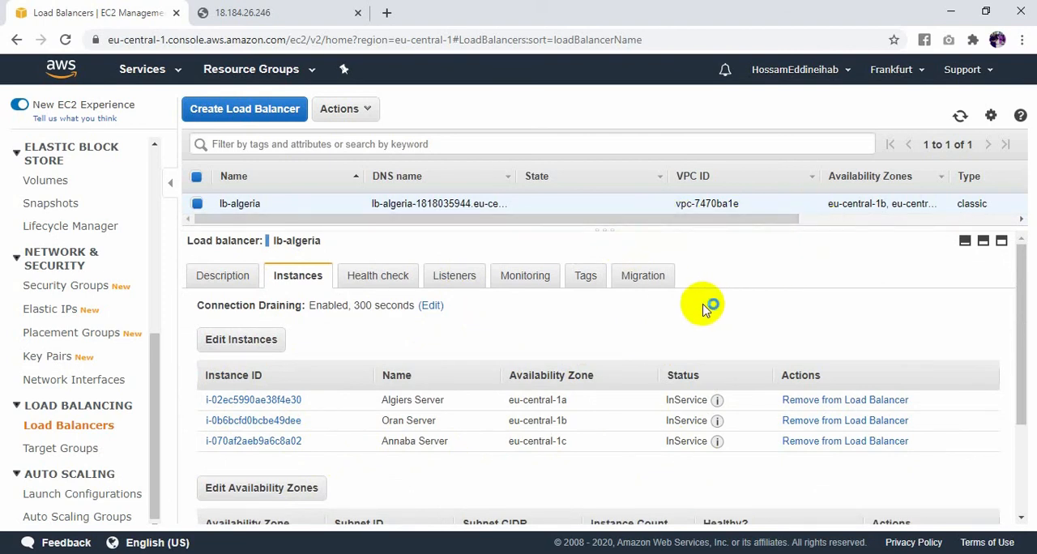
- Copy the DNS name from lb-algeria's description, without the record type, and load it in a new browser tab
{"action": "left_click", "coordinate": [230, 279]}
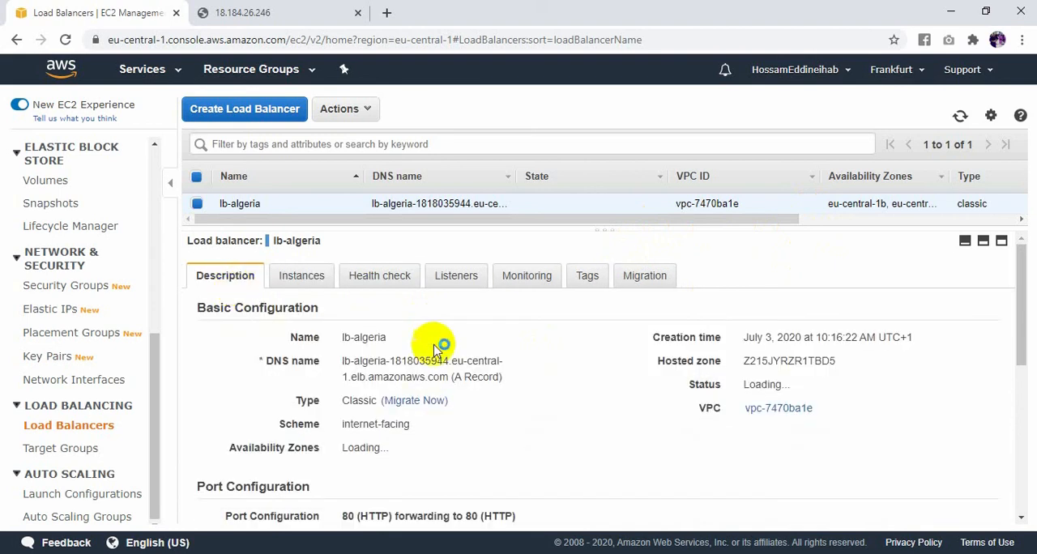
{"action": "left_click_drag", "start_coordinate": [447, 377], "coordinate": [341, 372]}
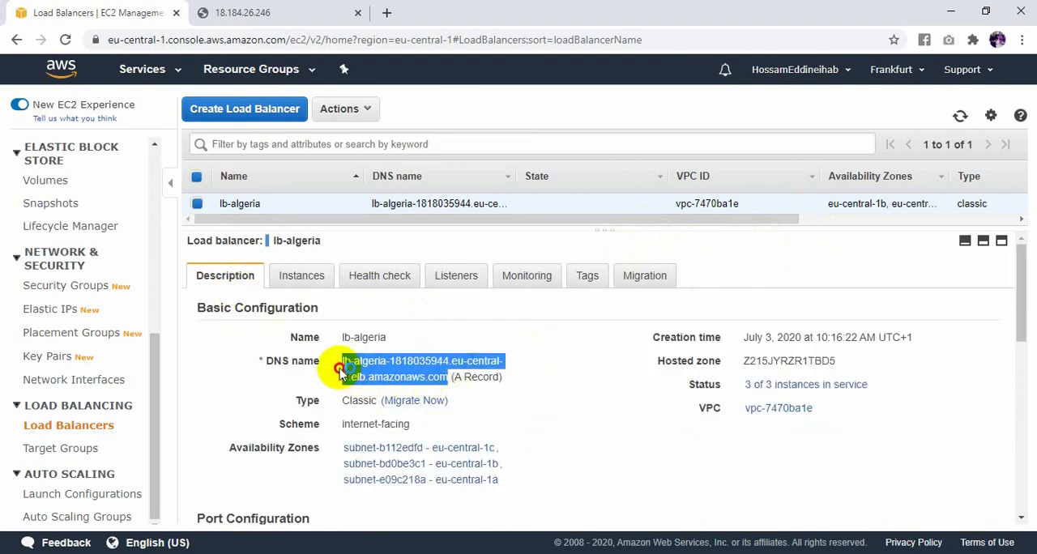
{"action": "right_click", "coordinate": [415, 366]}
{"action": "left_click", "coordinate": [441, 378]}
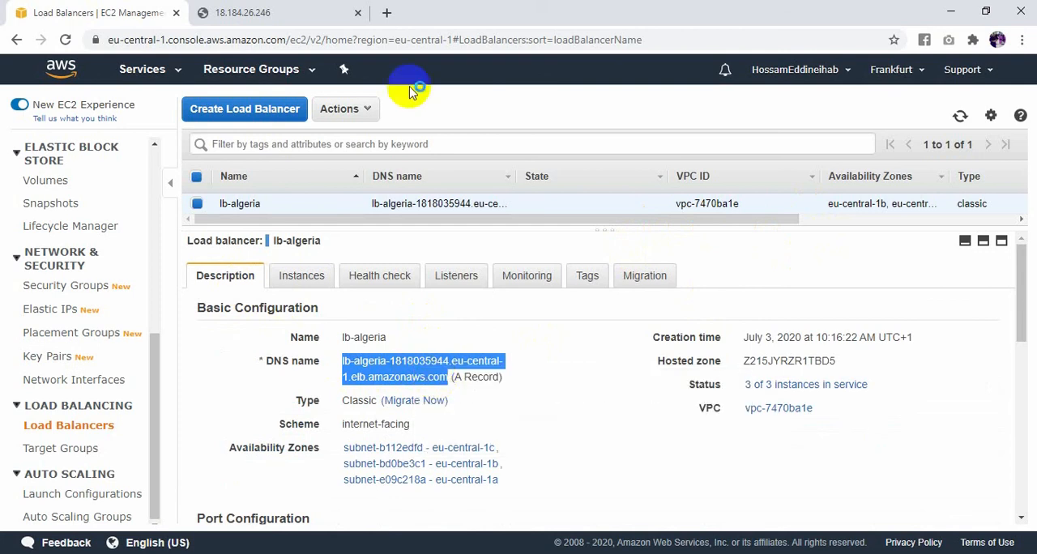
{"action": "left_click", "coordinate": [390, 11]}
{"action": "left_click", "coordinate": [440, 35]}
{"action": "key", "text": "ctrl+v"}
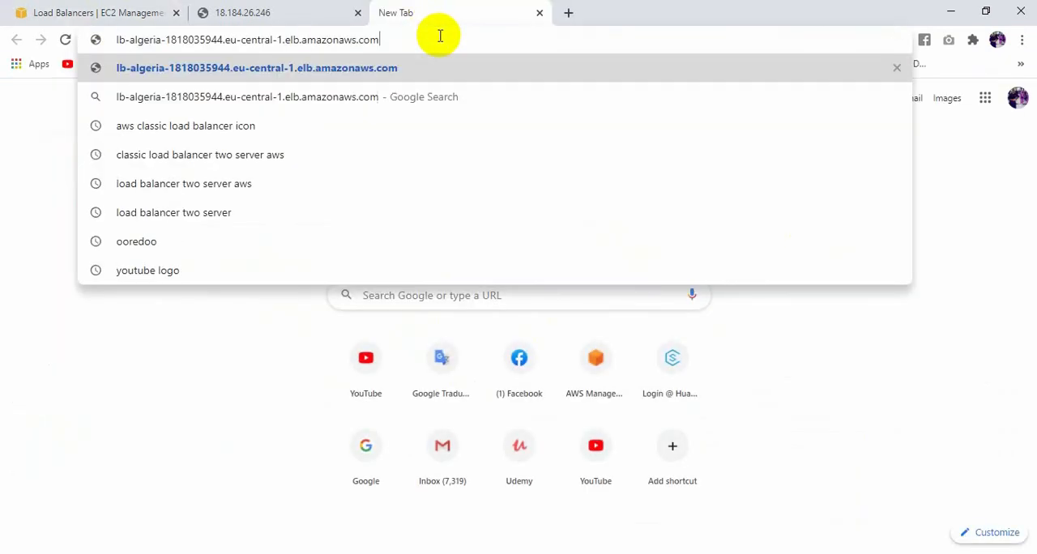
{"action": "key", "text": "Return"}
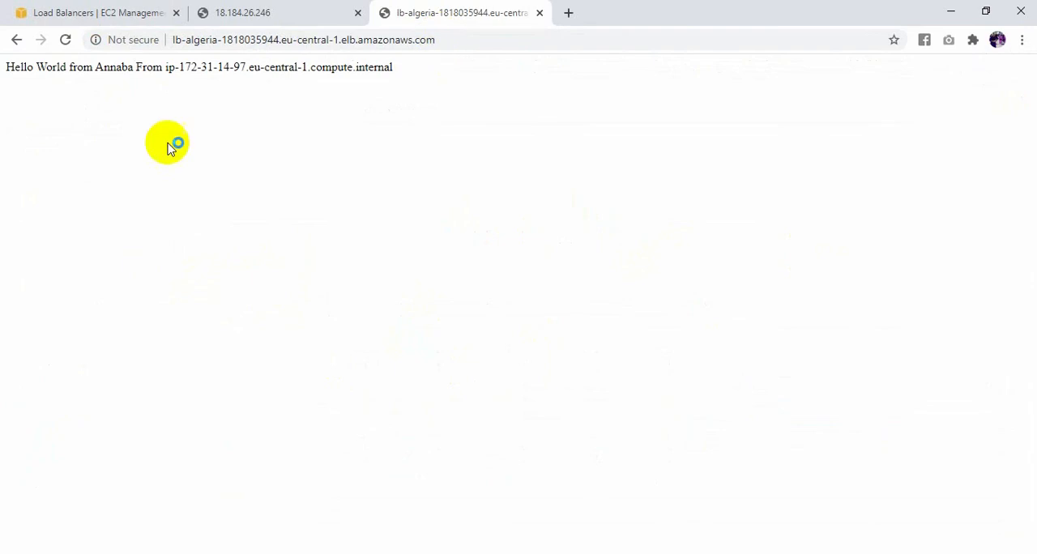
- Reload the load balancer's page repeatedly to check which server answers each request
{"action": "left_click", "coordinate": [68, 40]}
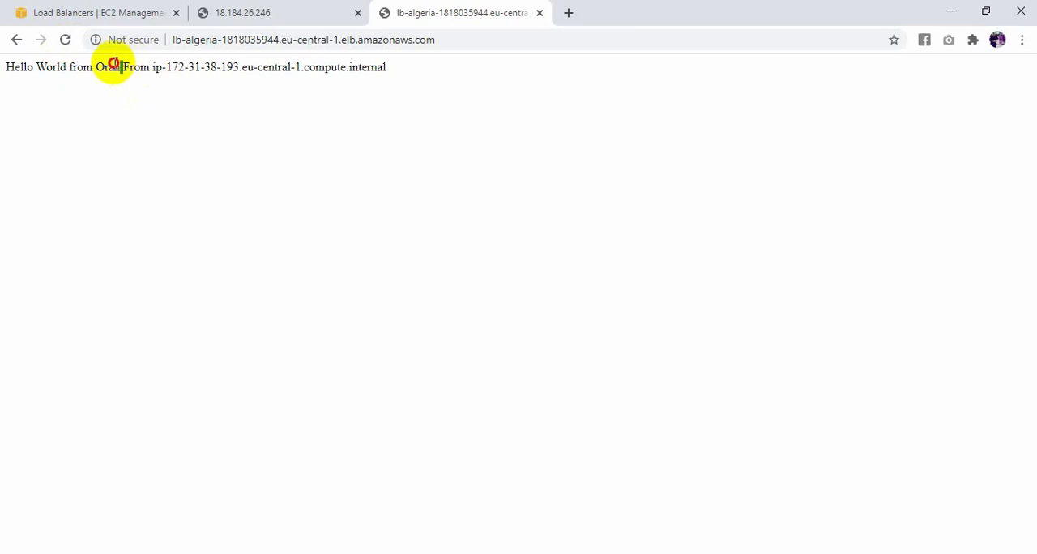
{"action": "left_click", "coordinate": [67, 40]}
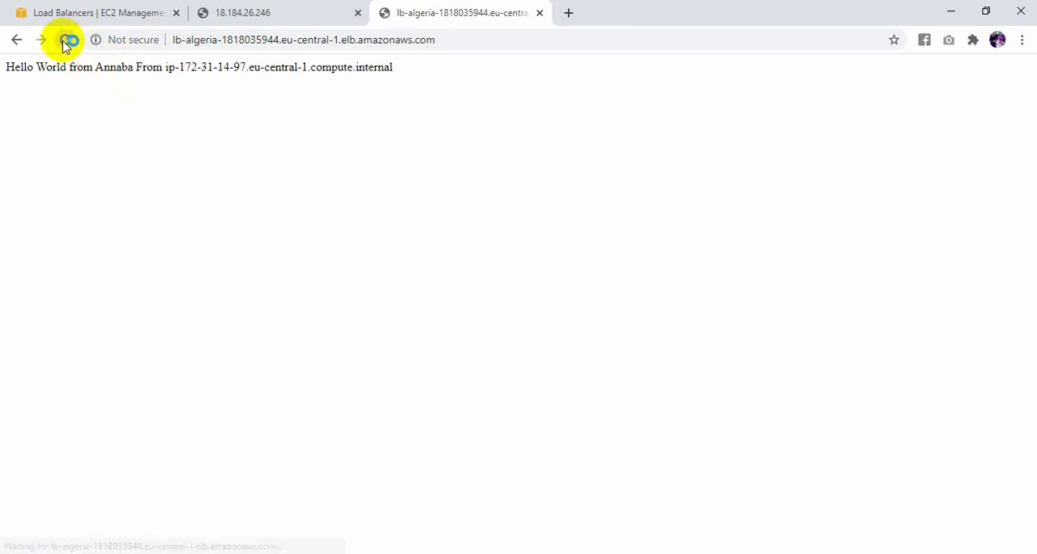
{"action": "left_click", "coordinate": [69, 40]}
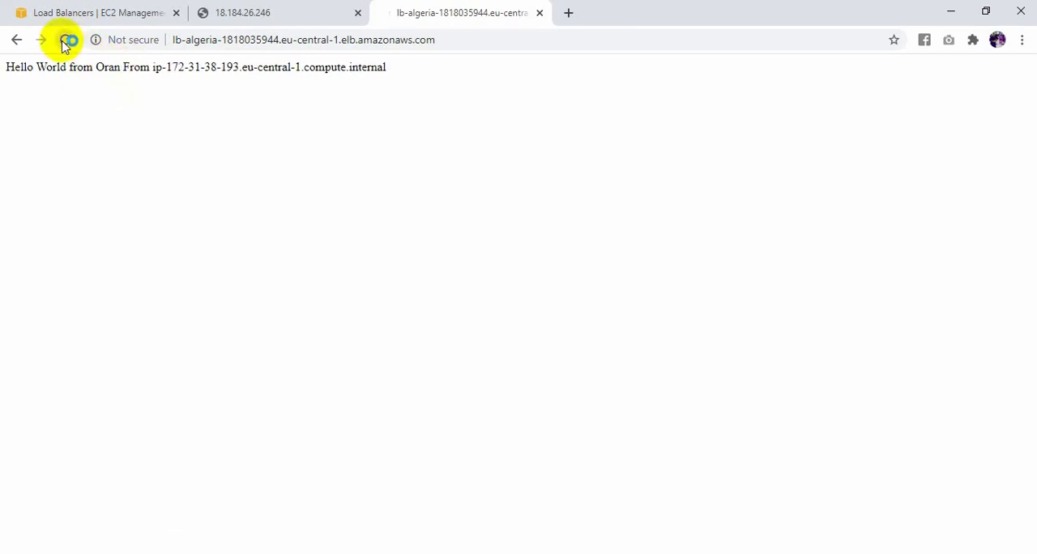
{"action": "left_click", "coordinate": [67, 40]}
{"action": "left_click", "coordinate": [67, 40]}
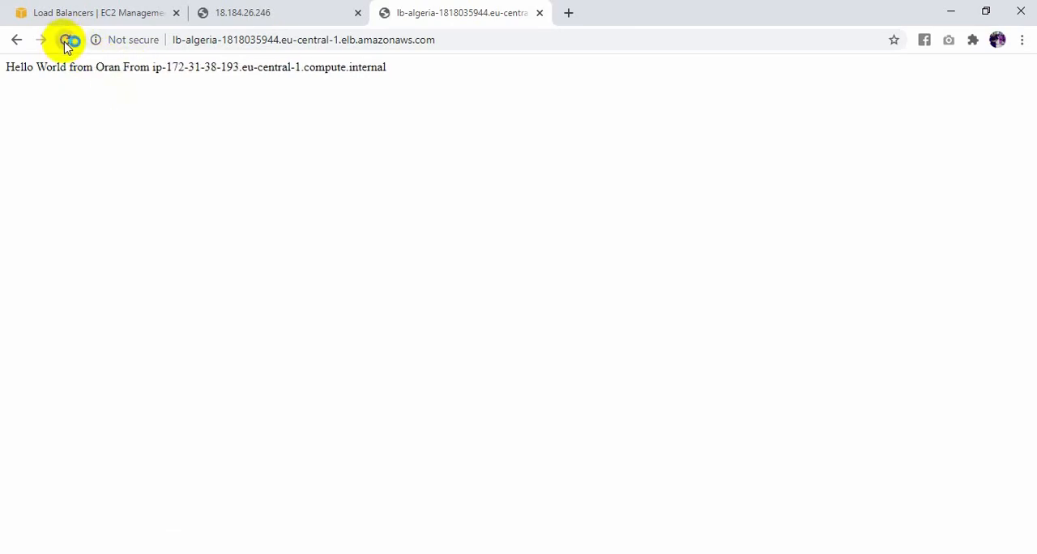
{"action": "left_click", "coordinate": [68, 40]}
{"action": "left_click", "coordinate": [68, 40]}
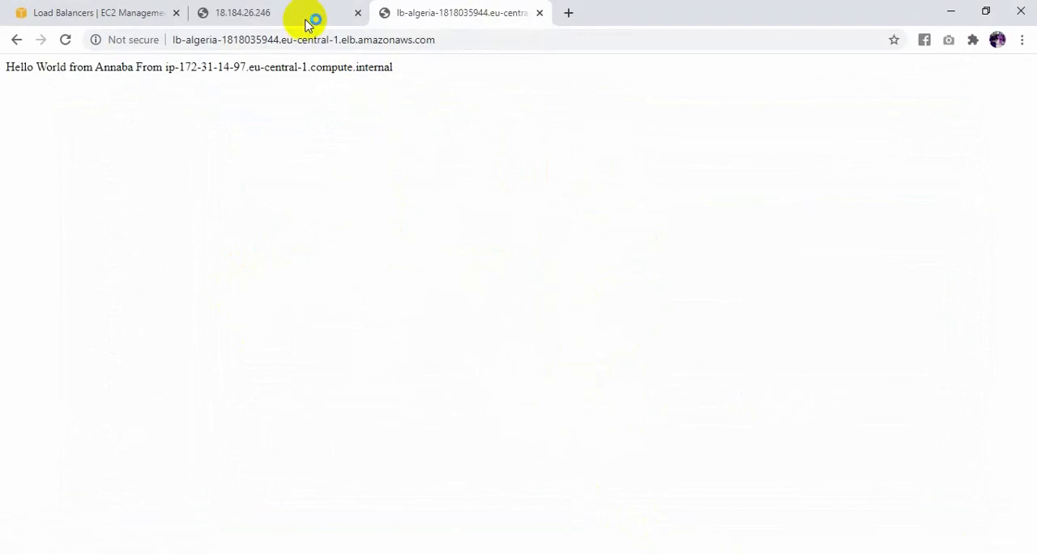
- Return to the EC2 console and open the list of instances
{"action": "left_click", "coordinate": [308, 14]}
{"action": "left_click", "coordinate": [167, 10]}
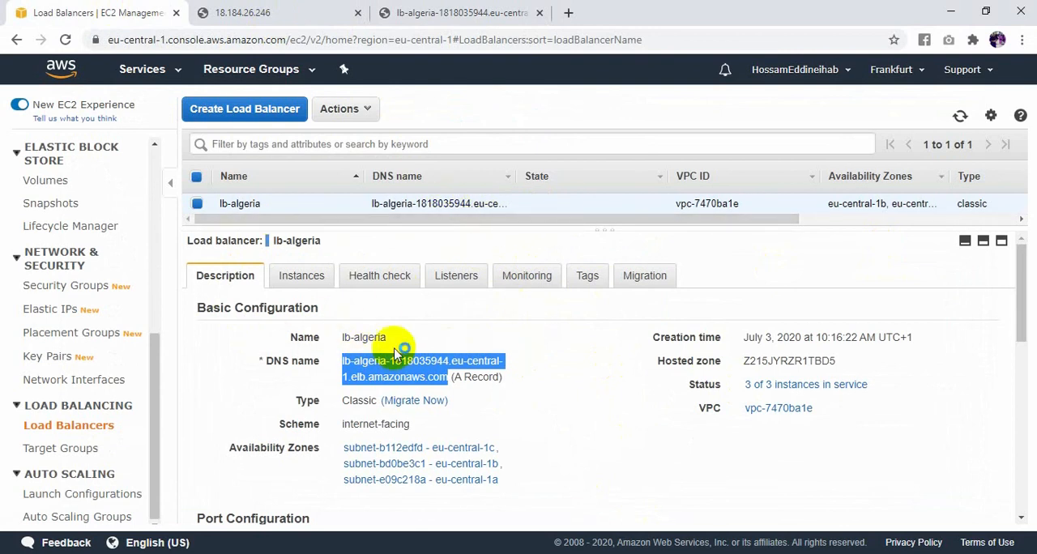
{"action": "scroll", "coordinate": [64, 409], "scroll_direction": "up", "scroll_amount": 4}
{"action": "scroll", "coordinate": [65, 364], "scroll_direction": "up", "scroll_amount": 3}
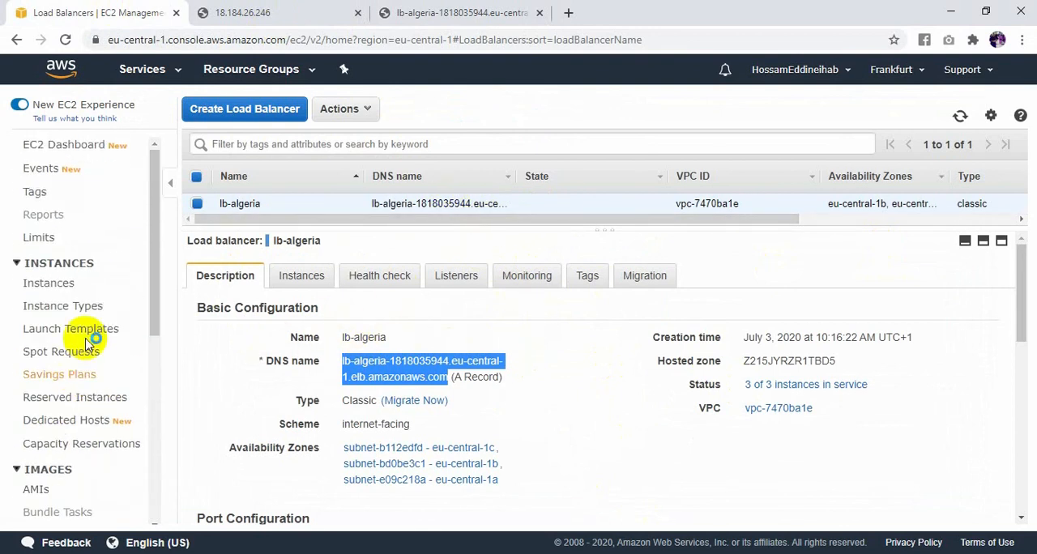
{"action": "left_click", "coordinate": [47, 285]}
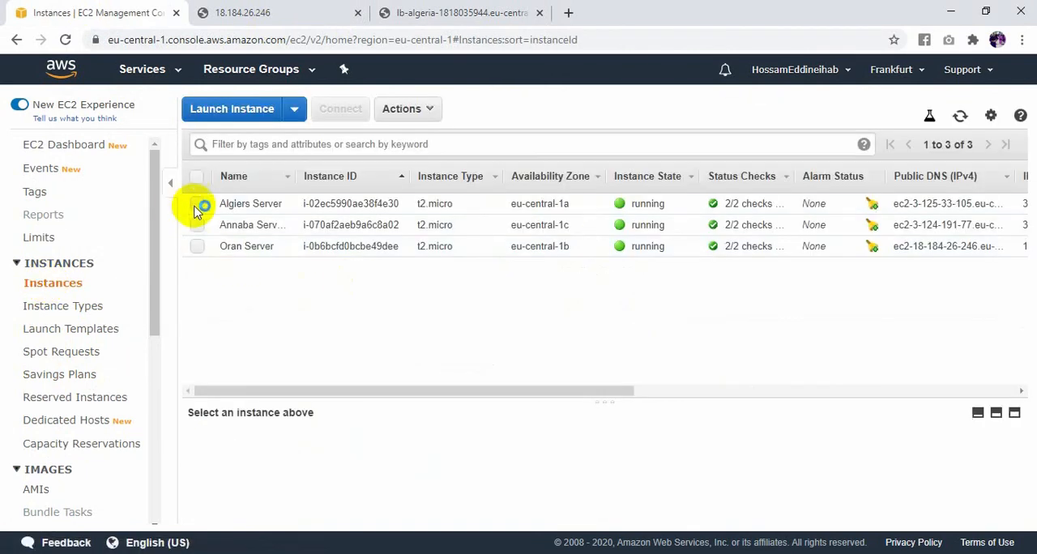
- Terminate the Algiers Server, Annaba Server and Oran Server instances together, confirming the termination
{"action": "left_click", "coordinate": [197, 226]}
{"action": "left_click", "coordinate": [197, 247]}
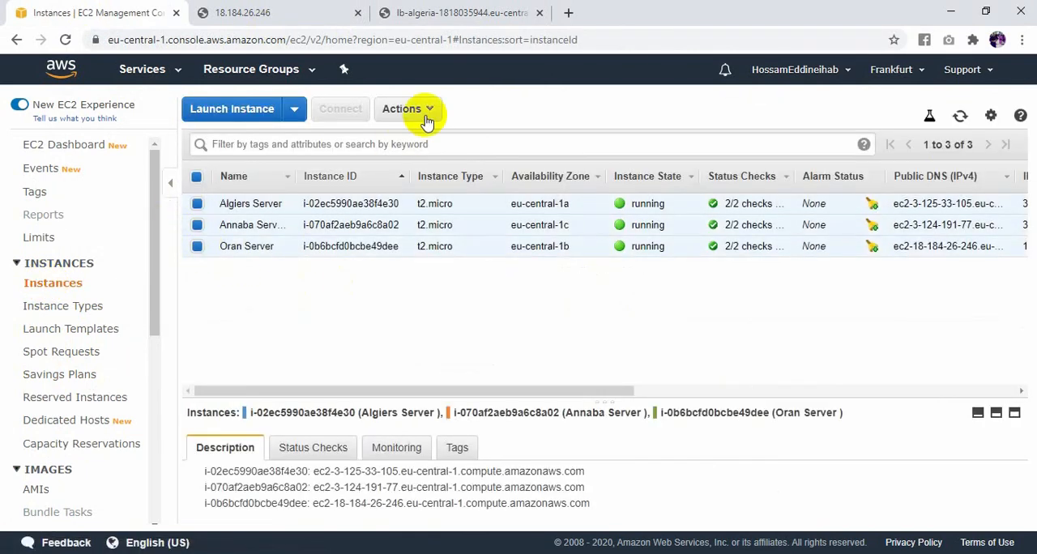
{"action": "left_click", "coordinate": [408, 109]}
{"action": "mouse_move", "coordinate": [462, 209]}
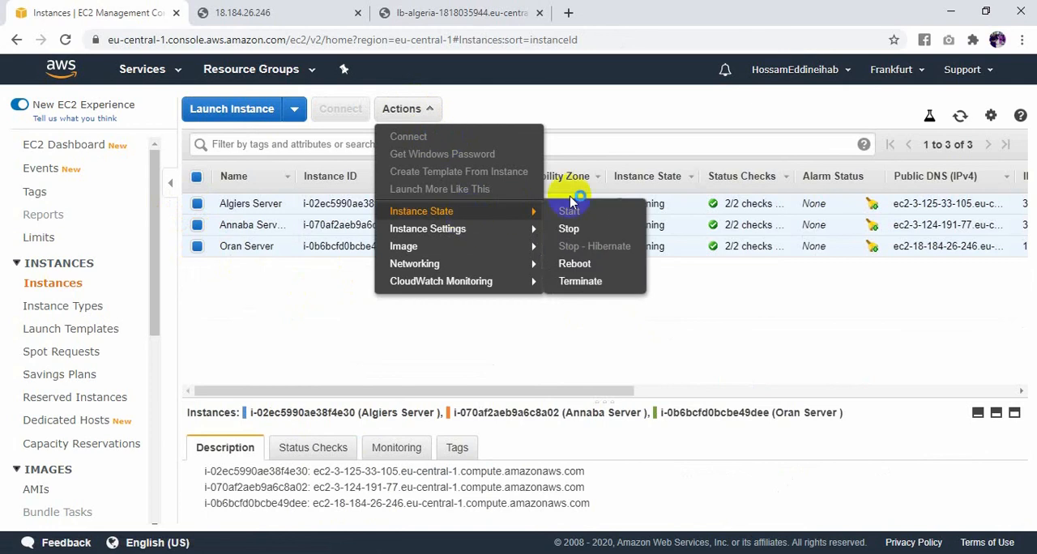
{"action": "left_click", "coordinate": [583, 266]}
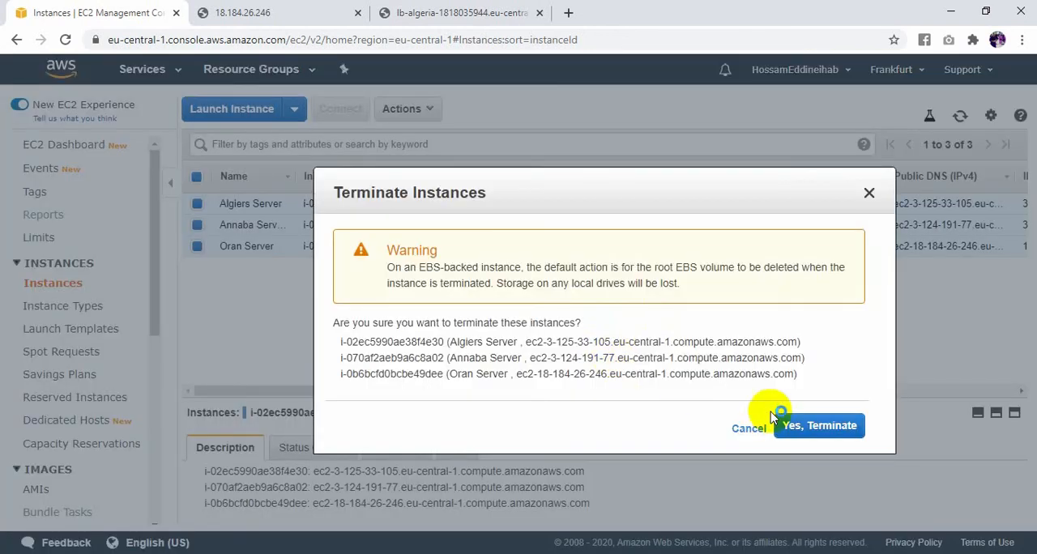
{"action": "left_click", "coordinate": [781, 427]}
- Open the list of load balancers and delete lb-algeria, confirming the deletion
{"action": "scroll", "coordinate": [58, 473], "scroll_direction": "down", "scroll_amount": 4}
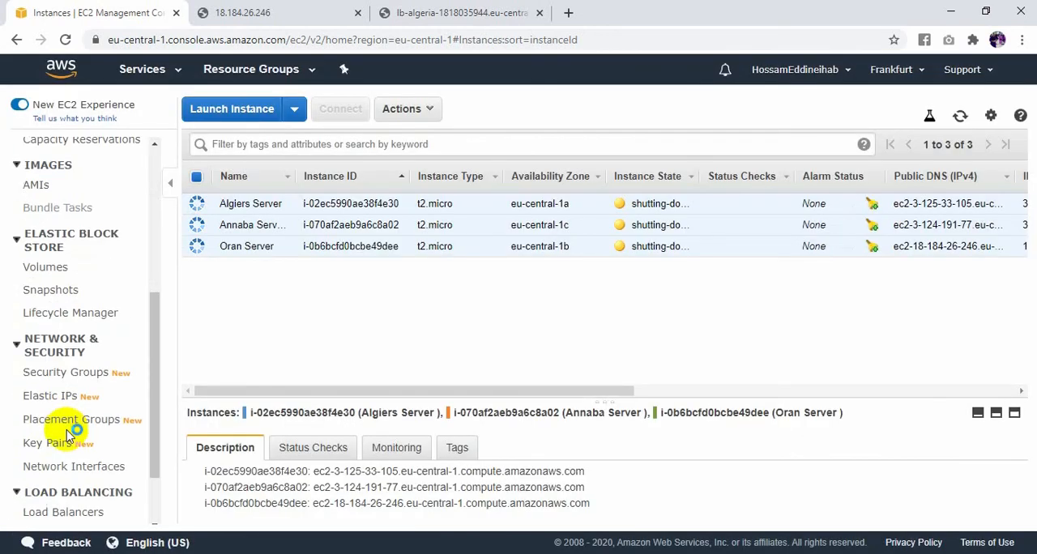
{"action": "scroll", "coordinate": [70, 456], "scroll_direction": "down", "scroll_amount": 1}
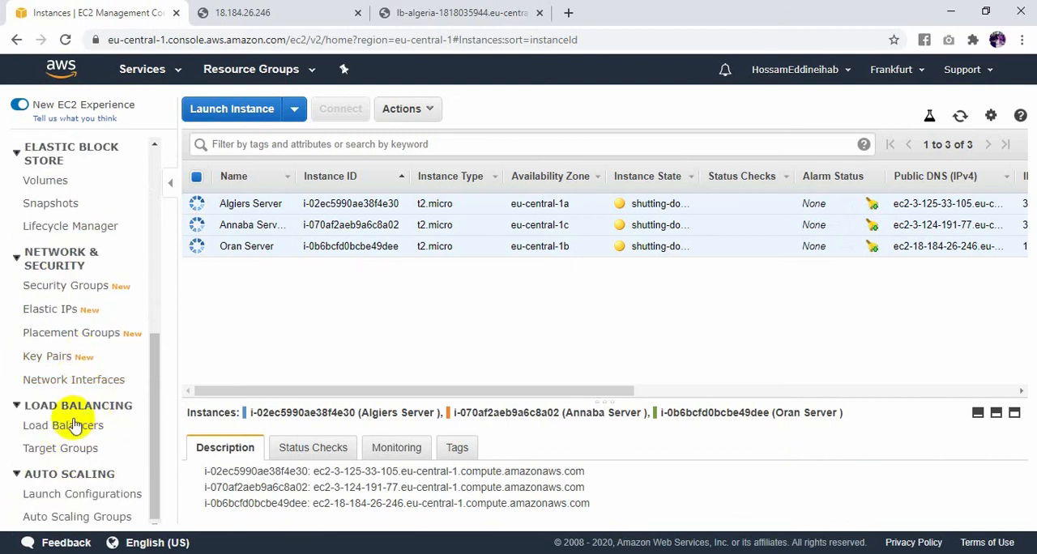
{"action": "left_click", "coordinate": [67, 427]}
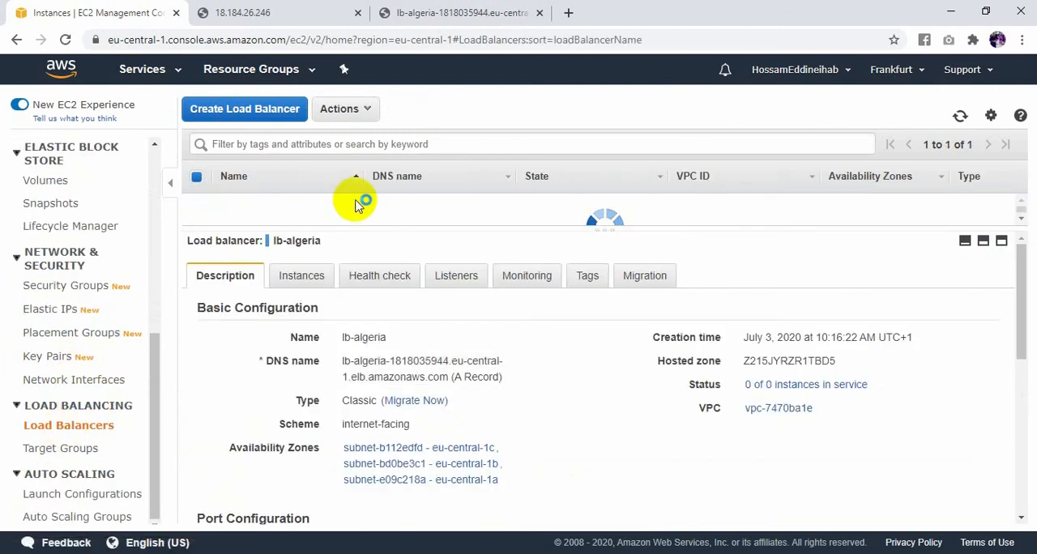
{"action": "left_click", "coordinate": [340, 118]}
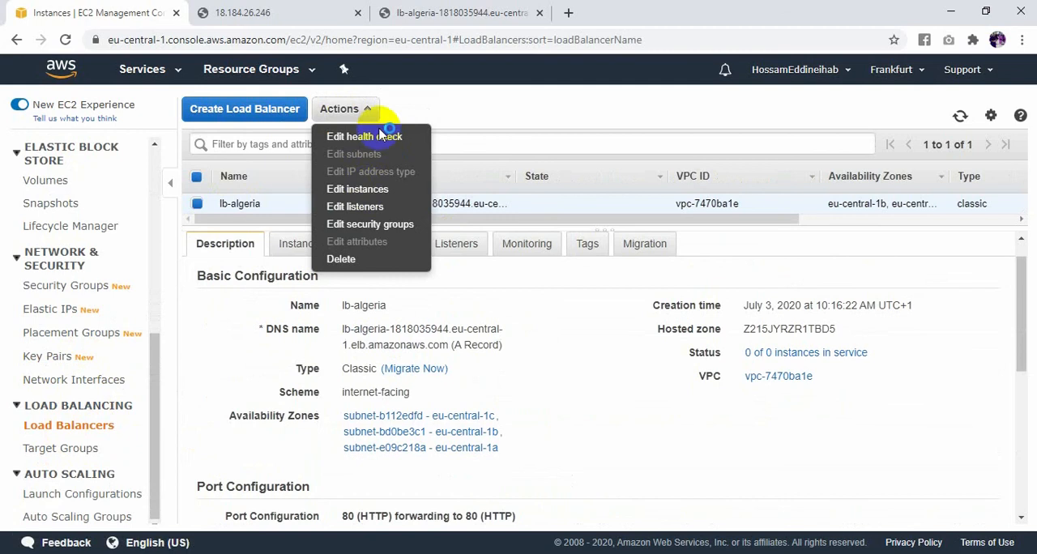
{"action": "left_click", "coordinate": [346, 259]}
{"action": "left_click", "coordinate": [689, 359]}
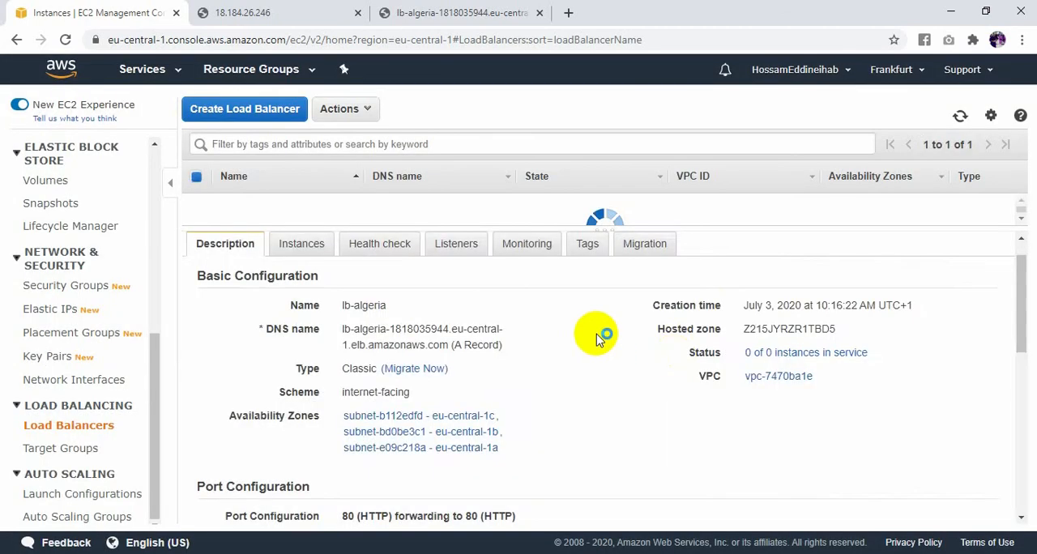